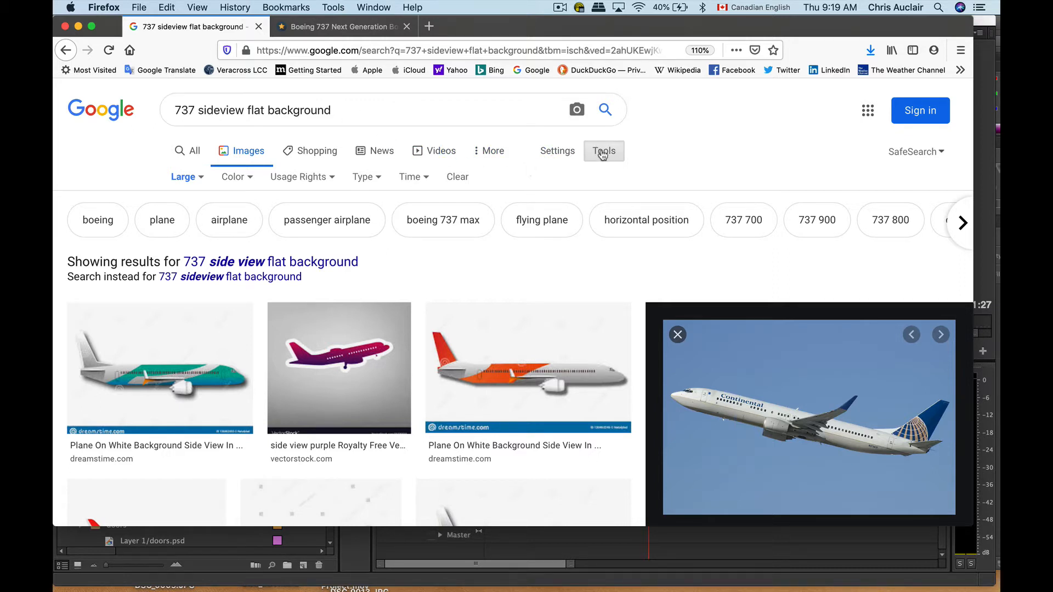
# View the image size filter options, and open the Wikimedia Commons page of the Continental Airlines Boeing 737-900 photo
pyautogui.click(185, 178)
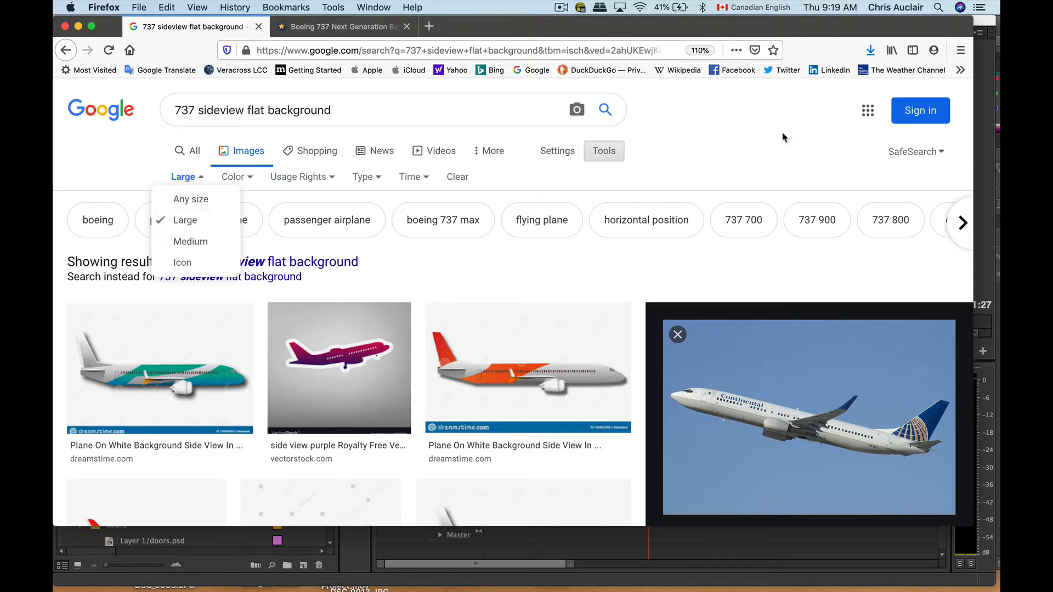
pyautogui.scroll(-3, 812, 415)
pyautogui.click(810, 414)
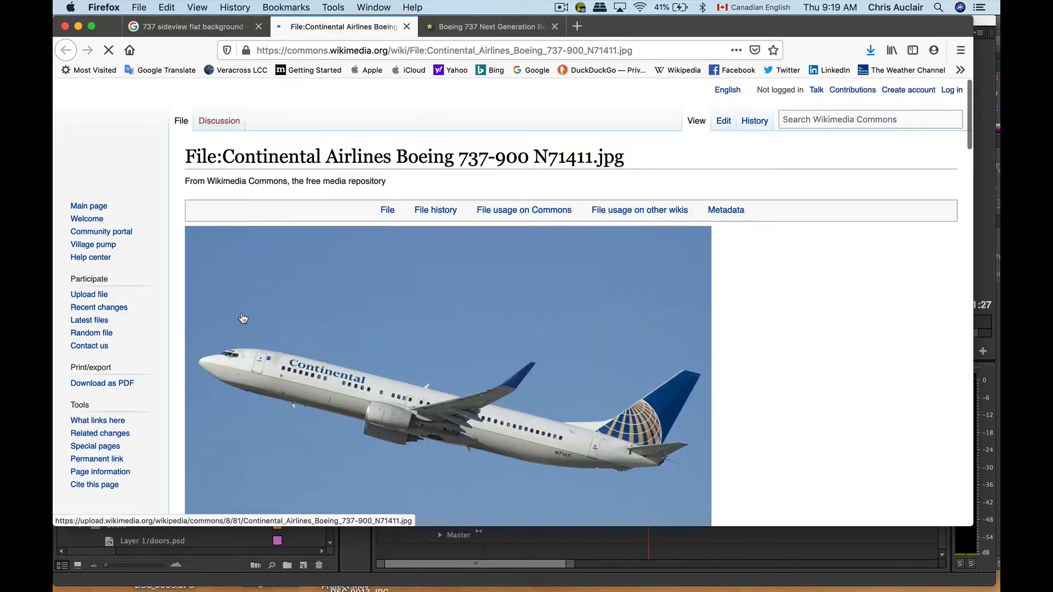
pyautogui.scroll(-3, 430, 300)
pyautogui.scroll(2, 430, 301)
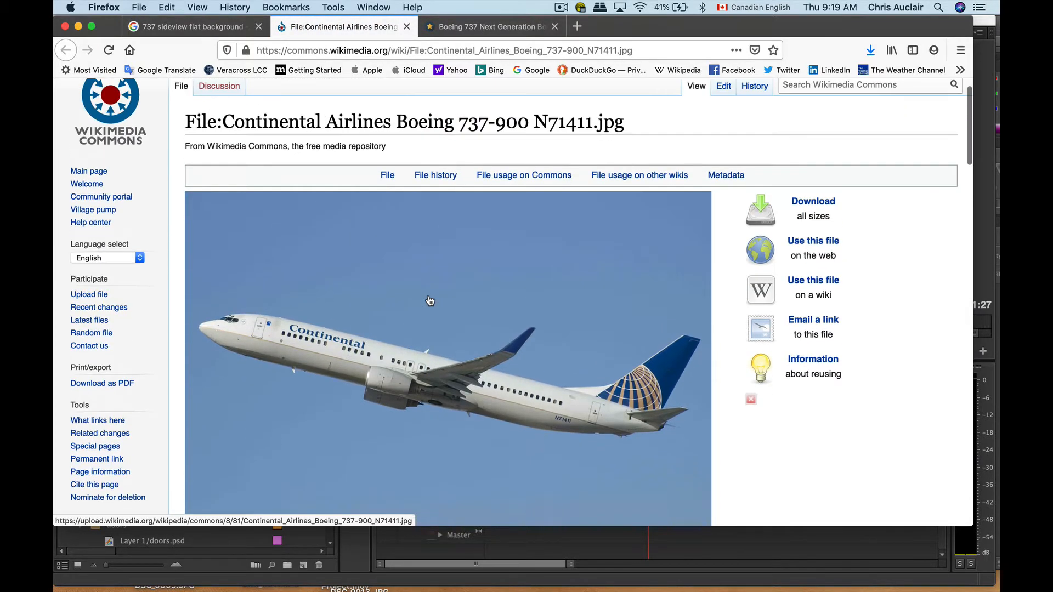
# Save the Continental Airlines Boeing 737-900 photo into the graphix folder under its original file name
pyautogui.rightClick(430, 300)
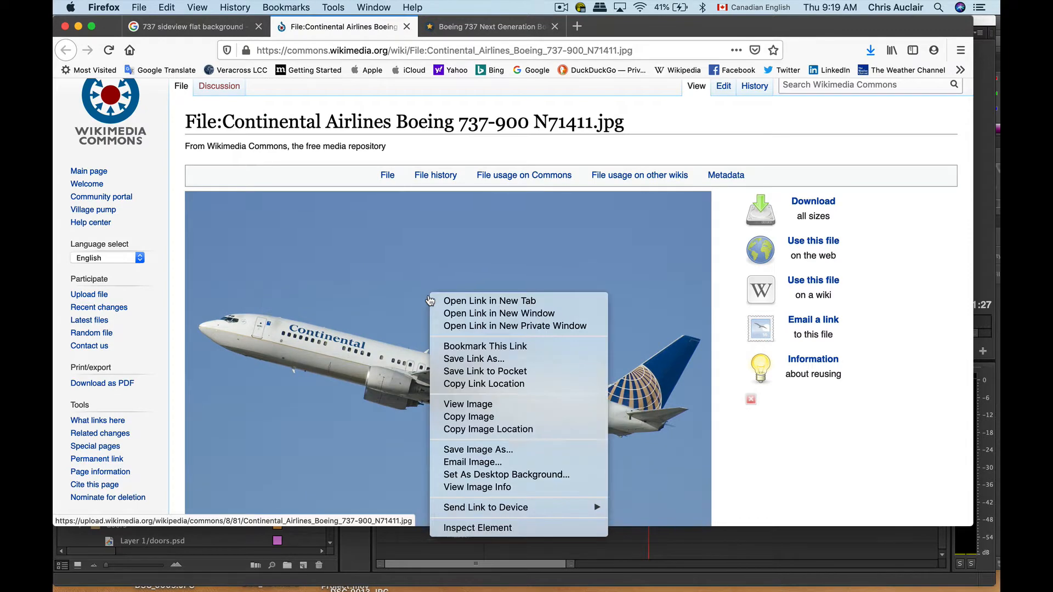
pyautogui.click(473, 449)
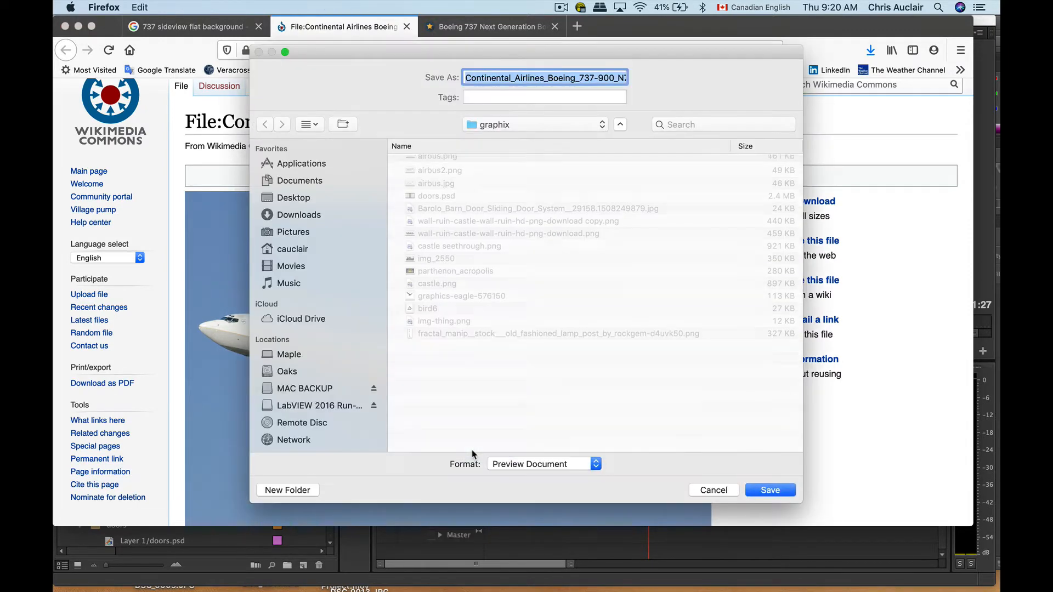
pyautogui.click(492, 126)
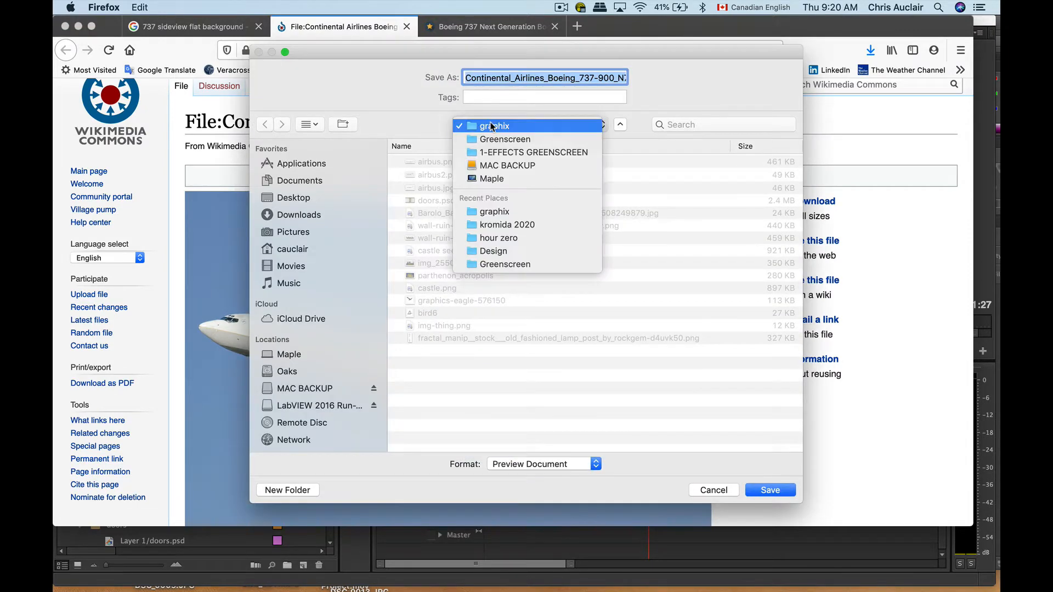
pyautogui.click(490, 130)
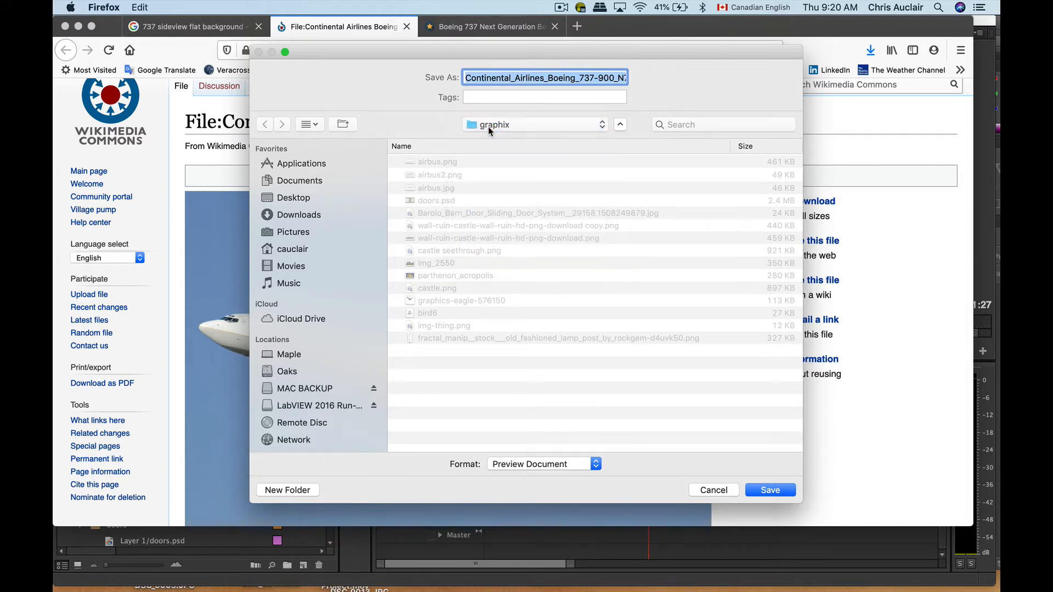
pyautogui.click(759, 493)
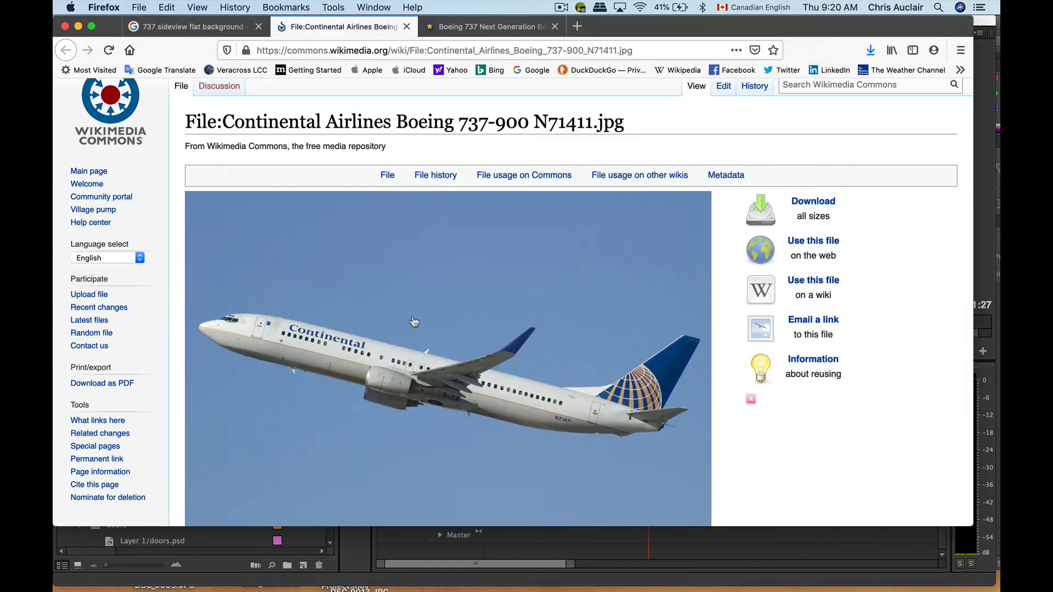
# Switch to Photoshop, open Continental_Airlines_Boeing_737-900_N71411.jpg, and reposition the window so the Layers panel is fully visible
pyautogui.press('super+Tab')
pyautogui.press('super+Tab')
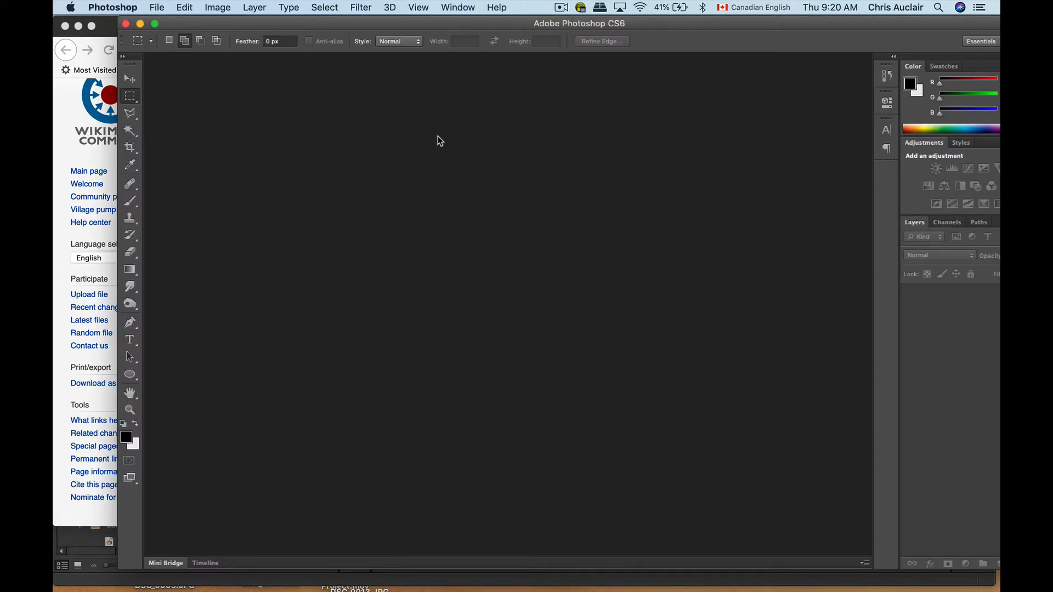
pyautogui.press('super+o')
pyautogui.doubleClick(305, 97)
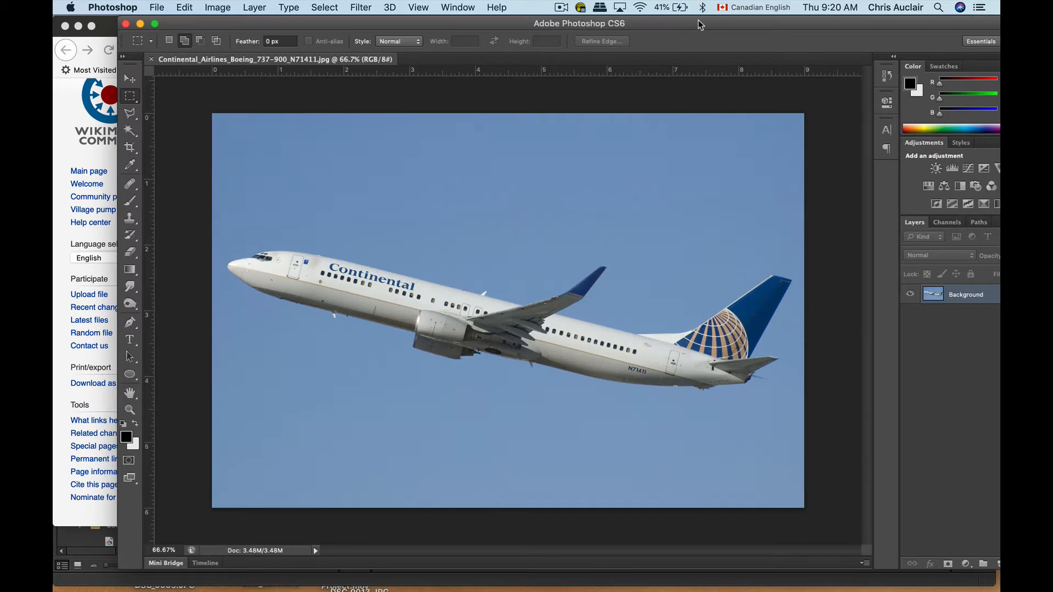
pyautogui.moveTo(699, 25); pyautogui.dragTo(638, 17)
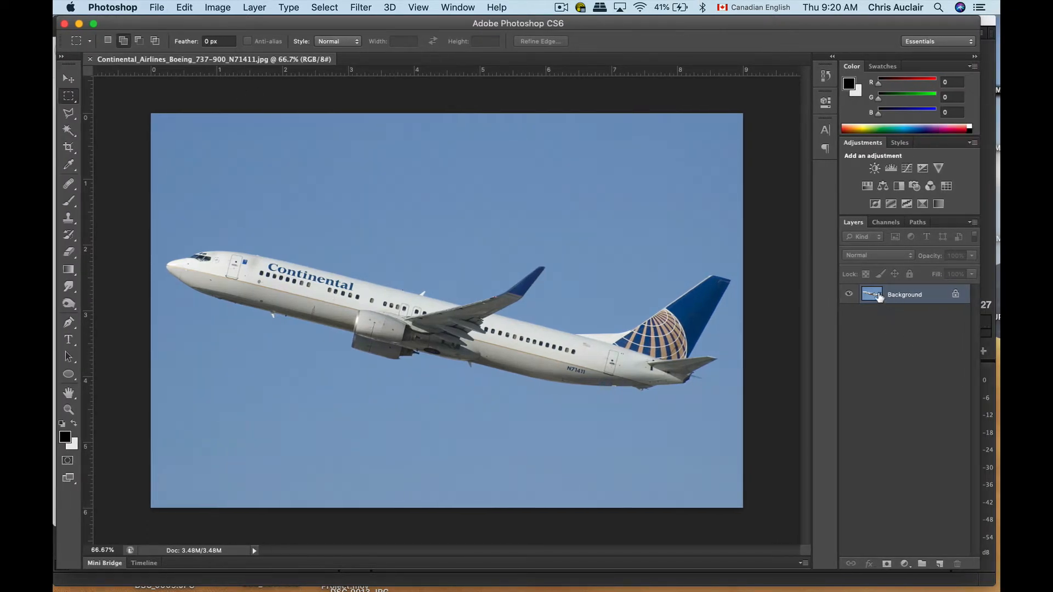
# Convert the locked Background into the regular layer Layer 0, and activate the Magic Wand tool
pyautogui.doubleClick(954, 296)
pyautogui.press('Return')
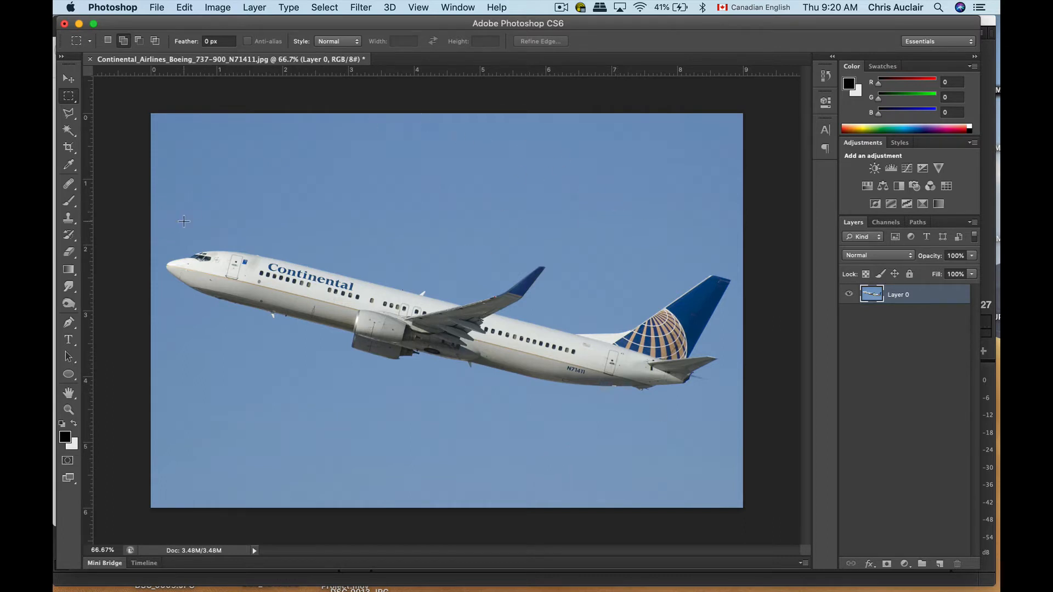
pyautogui.click(69, 130)
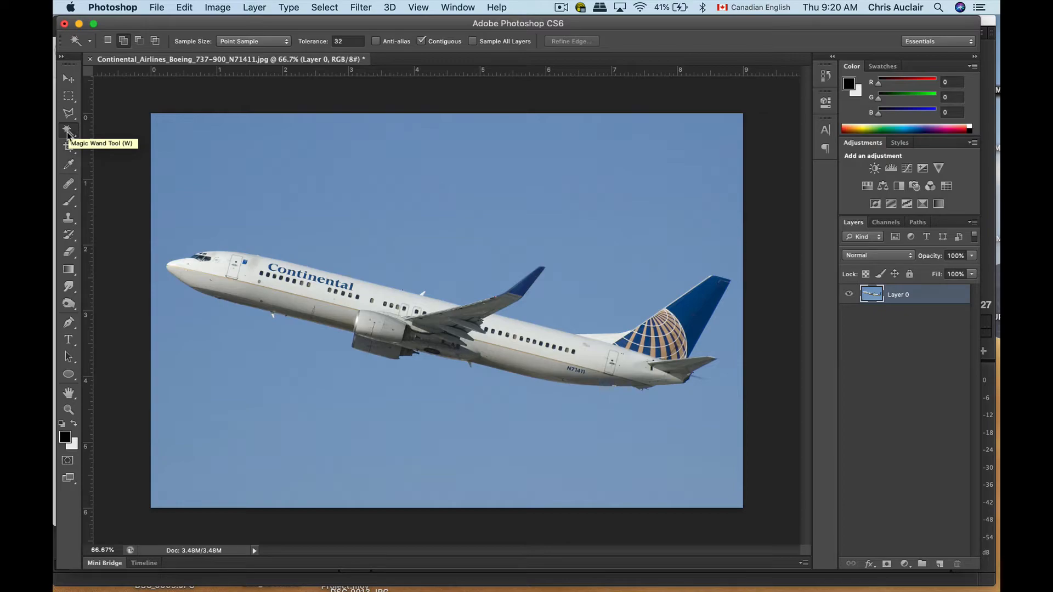
# Try a Magic Wand selection on the dark grey underside of the wing at tolerance 32
pyautogui.press('super+equal')
pyautogui.press('super+equal')
pyautogui.press('super+equal')
pyautogui.press('super+equal')
pyautogui.press('super+equal')
pyautogui.press('super+equal')
pyautogui.press('super+equal')
pyautogui.press('super+equal')
pyautogui.press('super+equal')
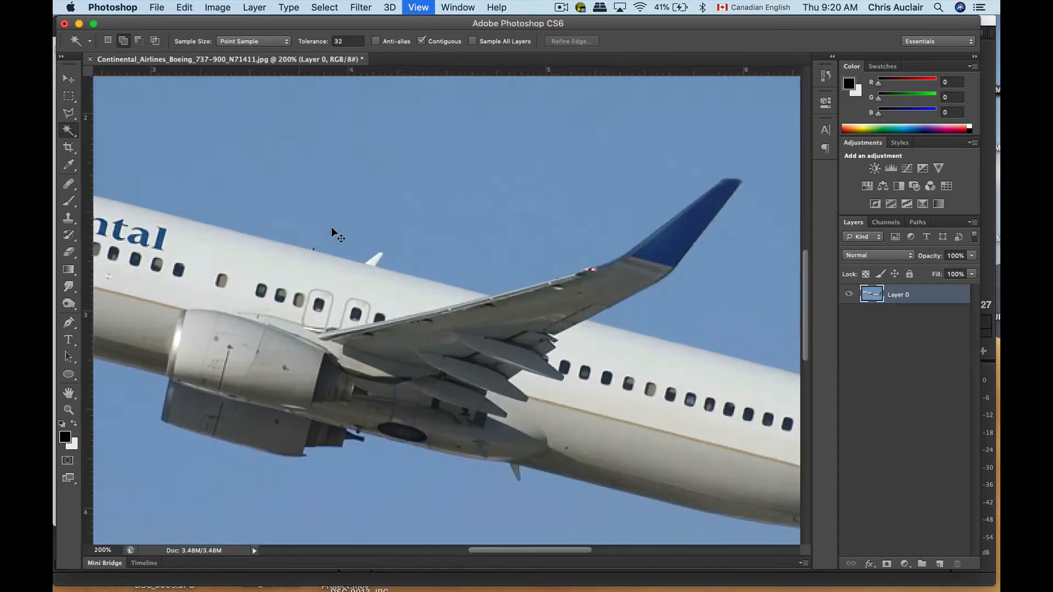
pyautogui.hscroll(1, 511, 292)
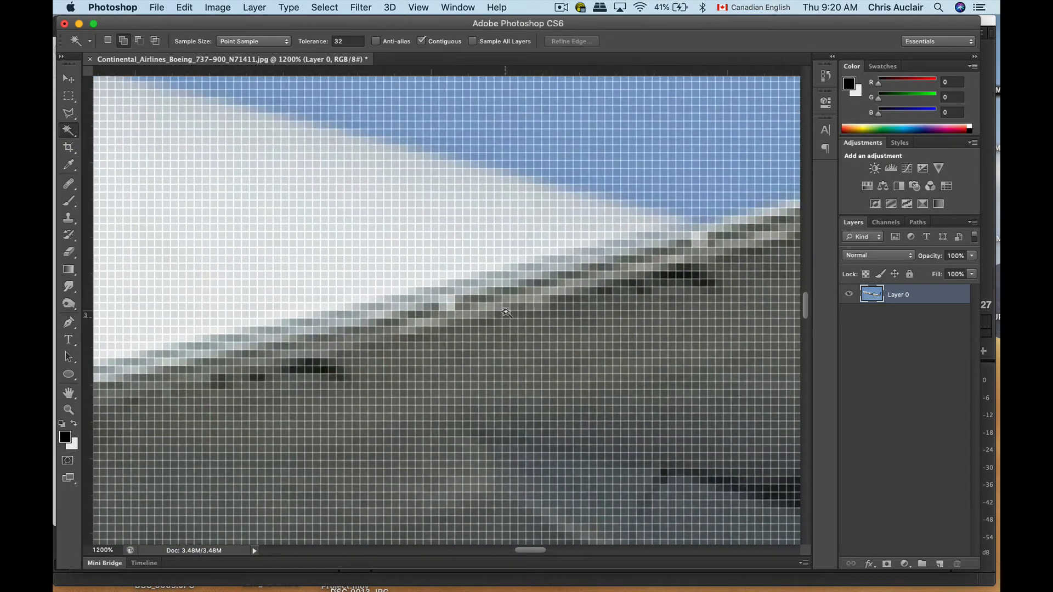
pyautogui.click(395, 368)
pyautogui.scroll(-8, 384, 340)
pyautogui.hscroll(6, 384, 340)
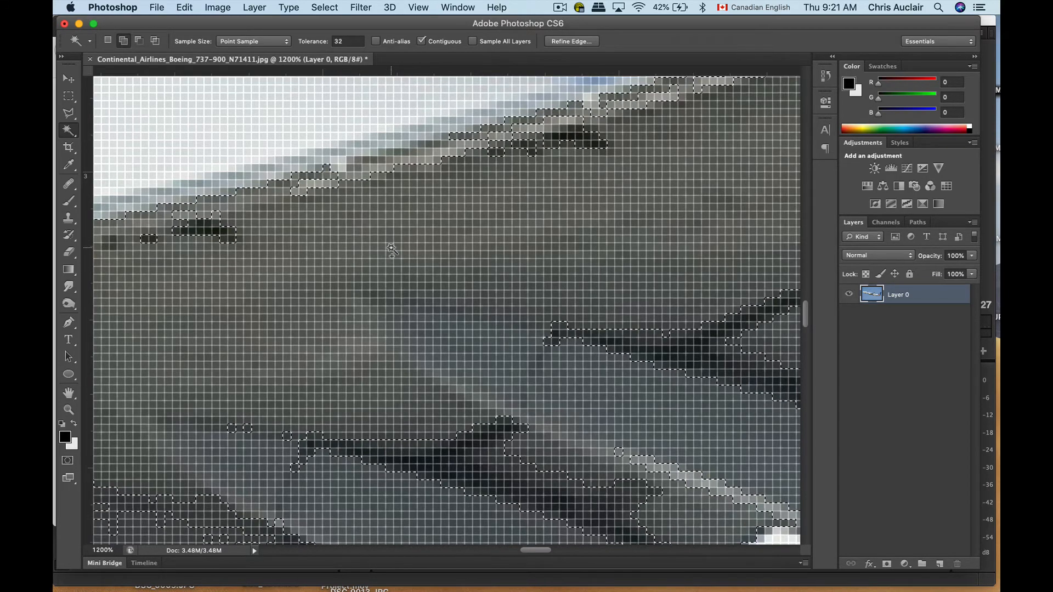
# Clear the wing selection, set the Magic Wand tolerance to 1, and sample a grey wing pixel
pyautogui.click(343, 41)
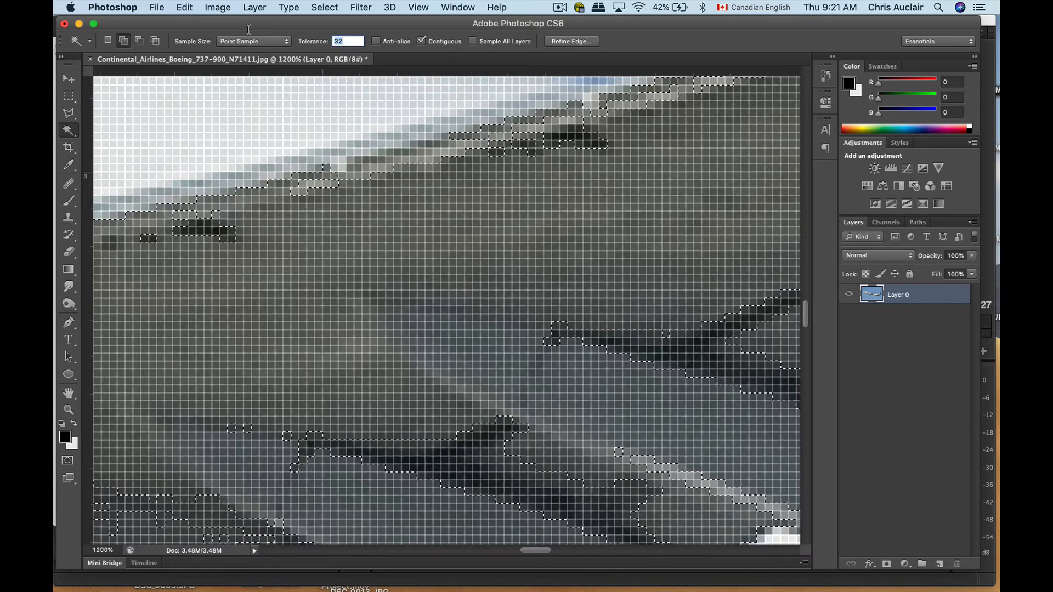
pyautogui.write('1')
pyautogui.press('super+d')
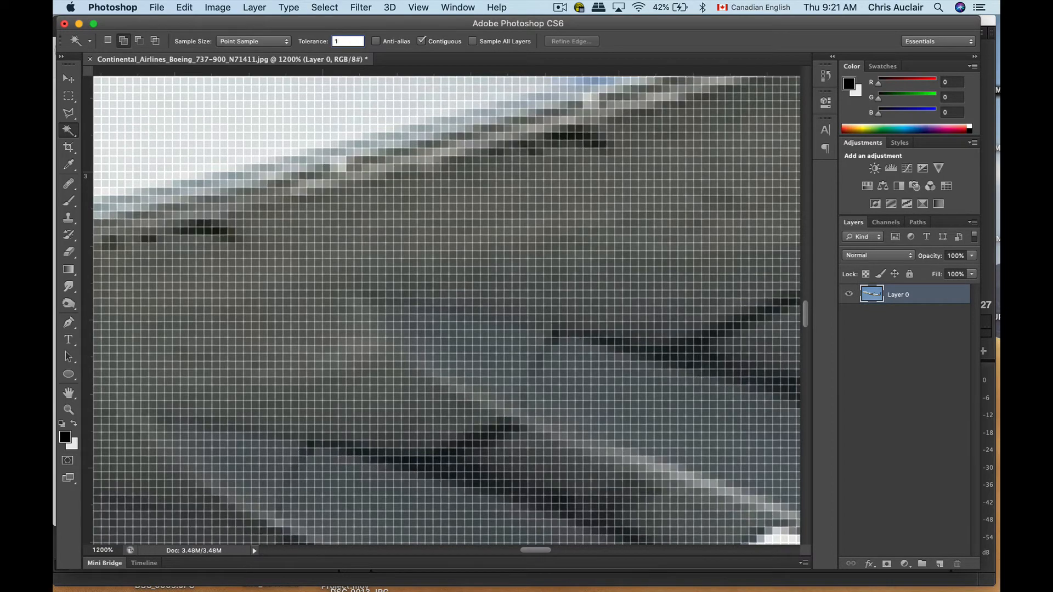
pyautogui.click(405, 214)
pyautogui.press('super+equal')
pyautogui.press('super+equal')
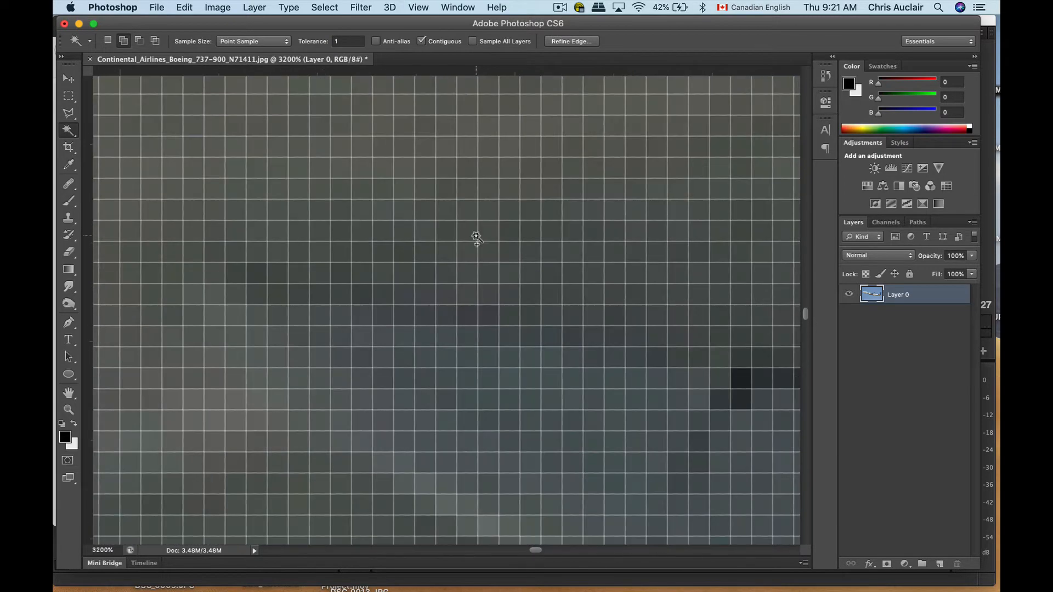
pyautogui.scroll(5, 476, 236)
pyautogui.hscroll(-3, 476, 236)
pyautogui.scroll(5, 477, 241)
pyautogui.hscroll(-4, 477, 241)
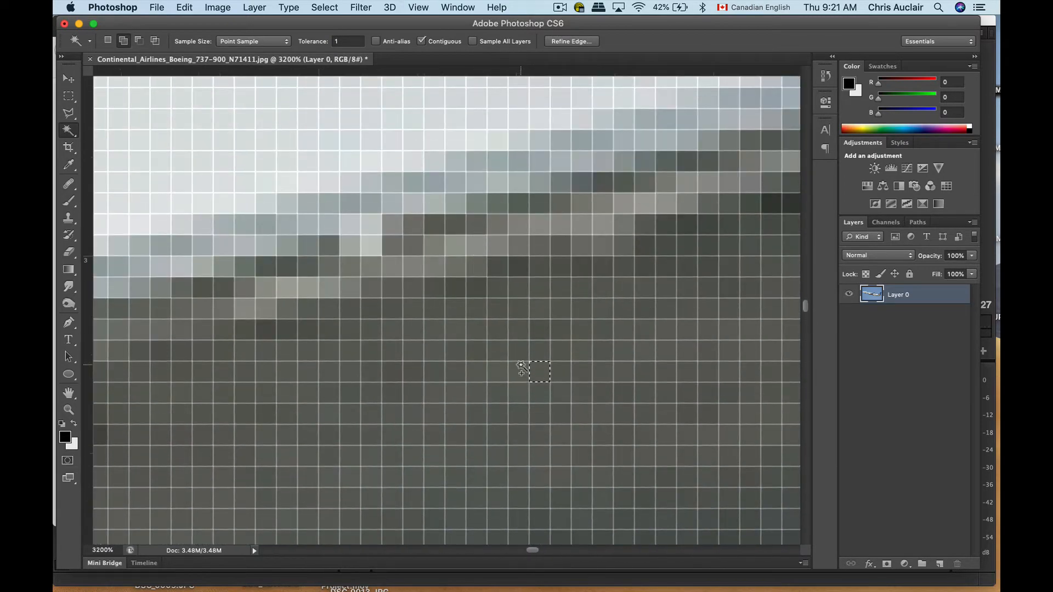
# Set the Magic Wand tolerance to 5 and extend the selection over the grey underside of the wing
pyautogui.click(347, 41)
pyautogui.write('5')
pyautogui.click(564, 384)
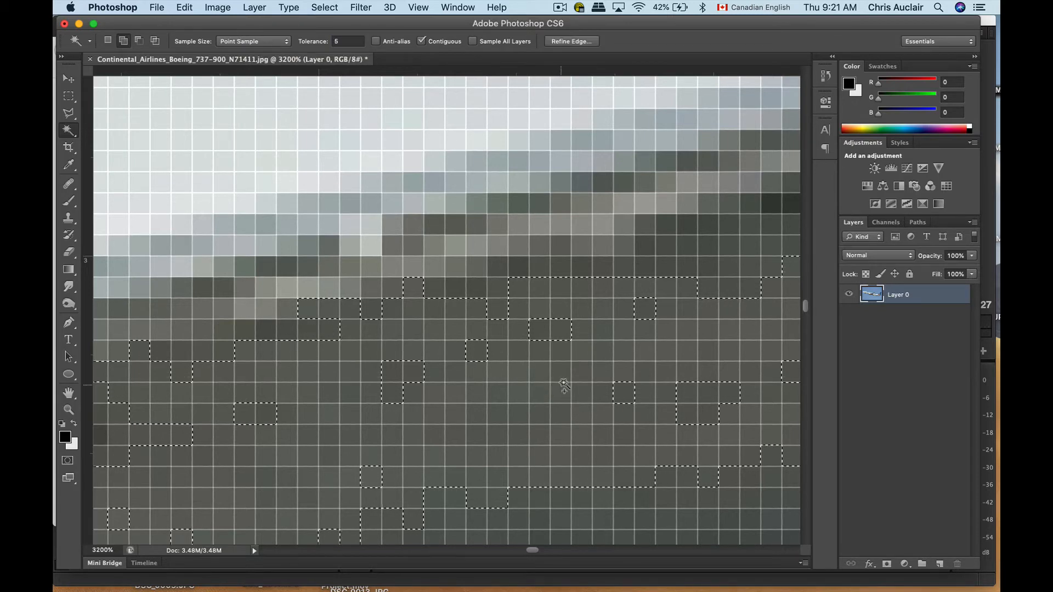
pyautogui.press('super+minus')
pyautogui.press('super+minus')
pyautogui.press('super+minus')
pyautogui.press('super+minus')
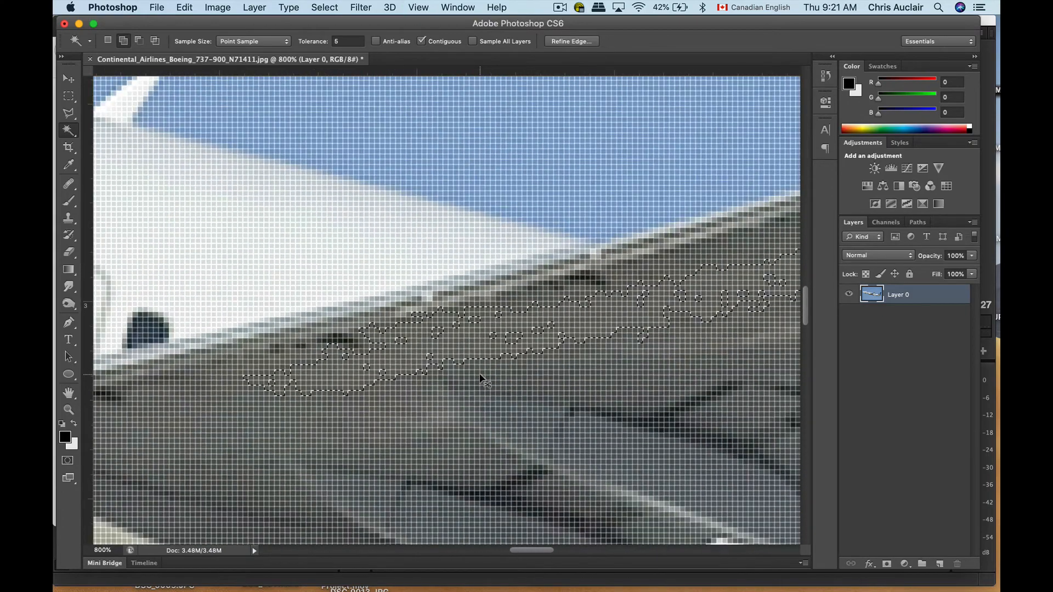
pyautogui.press('super+minus')
pyautogui.press('super+minus')
pyautogui.press('super+minus')
pyautogui.press('super+minus')
pyautogui.press('super+minus')
pyautogui.press('super+minus')
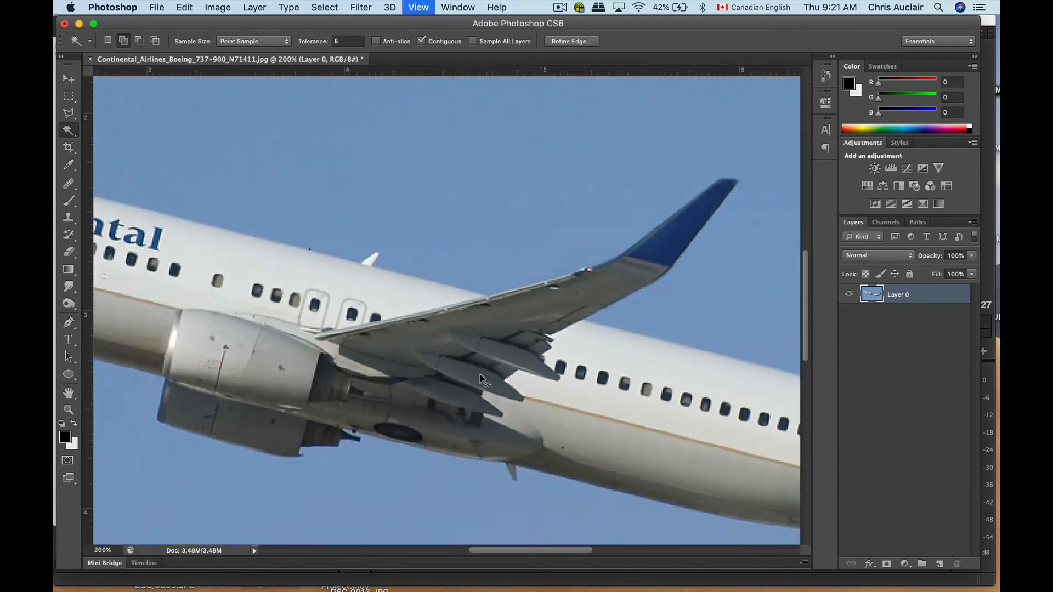
pyautogui.press('super+minus')
pyautogui.press('super+minus')
pyautogui.press('super+minus')
pyautogui.press('super+minus')
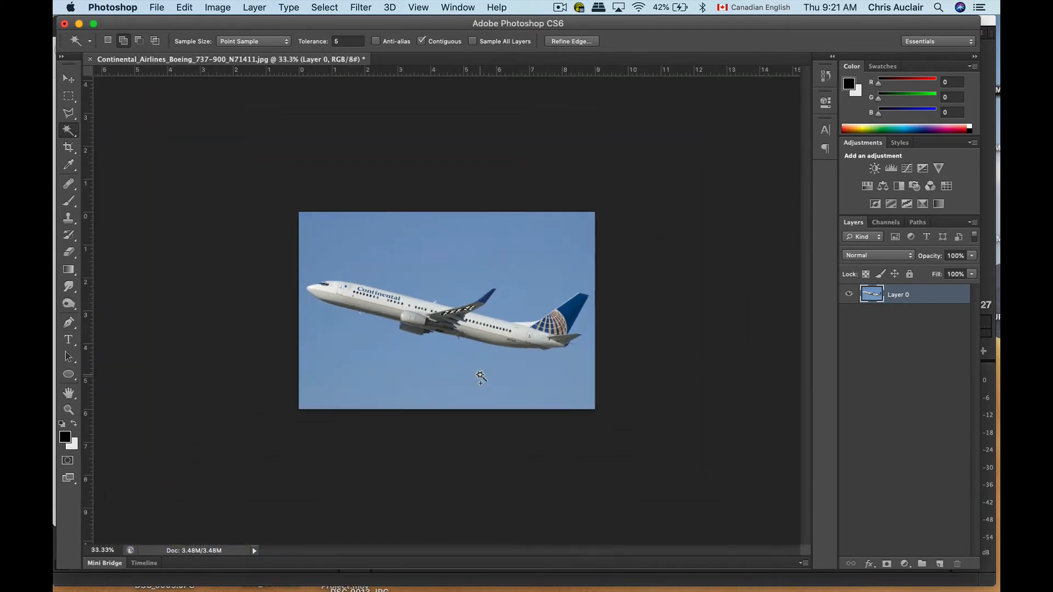
# Clear the wing selection, and select the blue sky around the plane with the Magic Wand at tolerance 30
pyautogui.press('super+d')
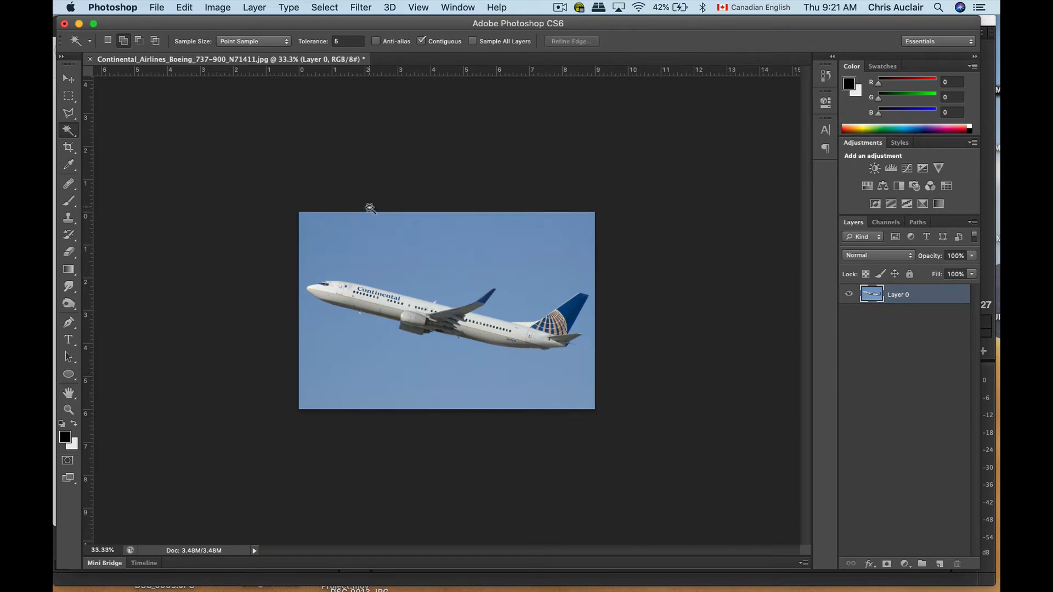
pyautogui.click(344, 41)
pyautogui.click(443, 245)
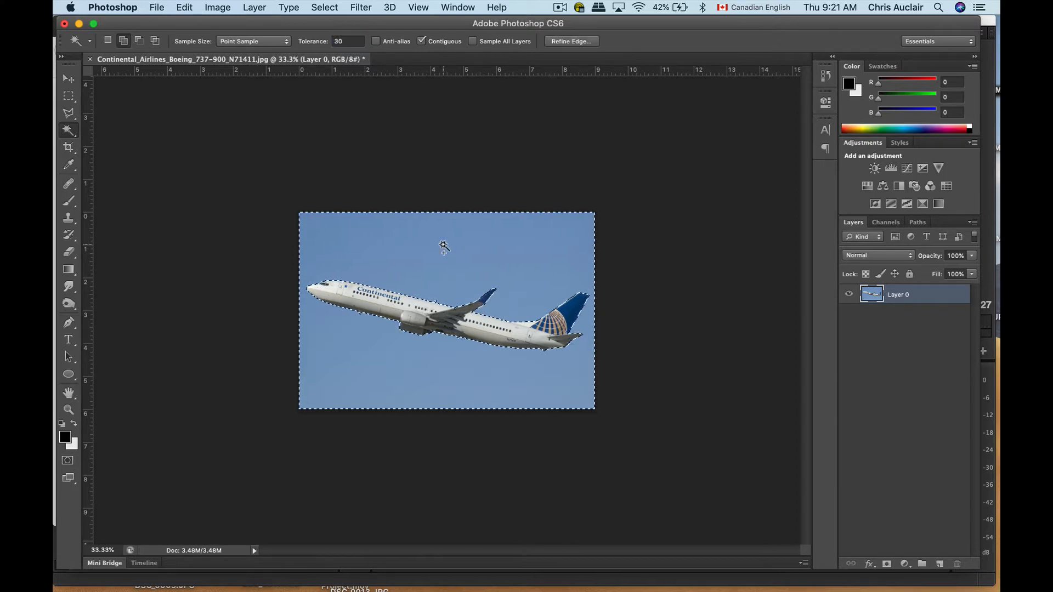
# Examine the sky selection's outline along the plane from the tail to the nose
pyautogui.press('super+equal')
pyautogui.press('super+equal')
pyautogui.press('super+equal')
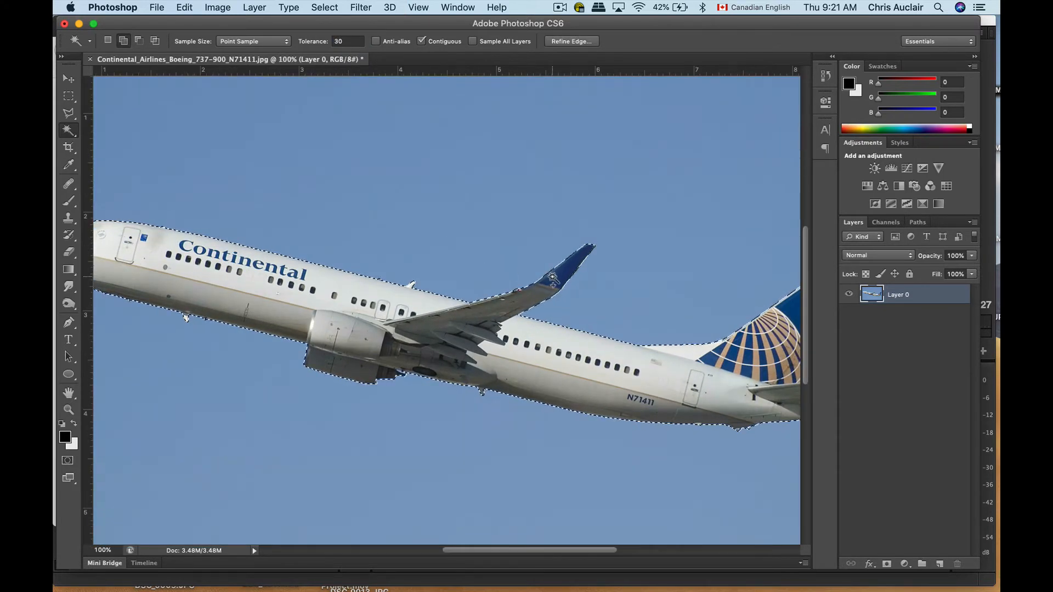
pyautogui.hscroll(5, 445, 258)
pyautogui.scroll(-2, 444, 258)
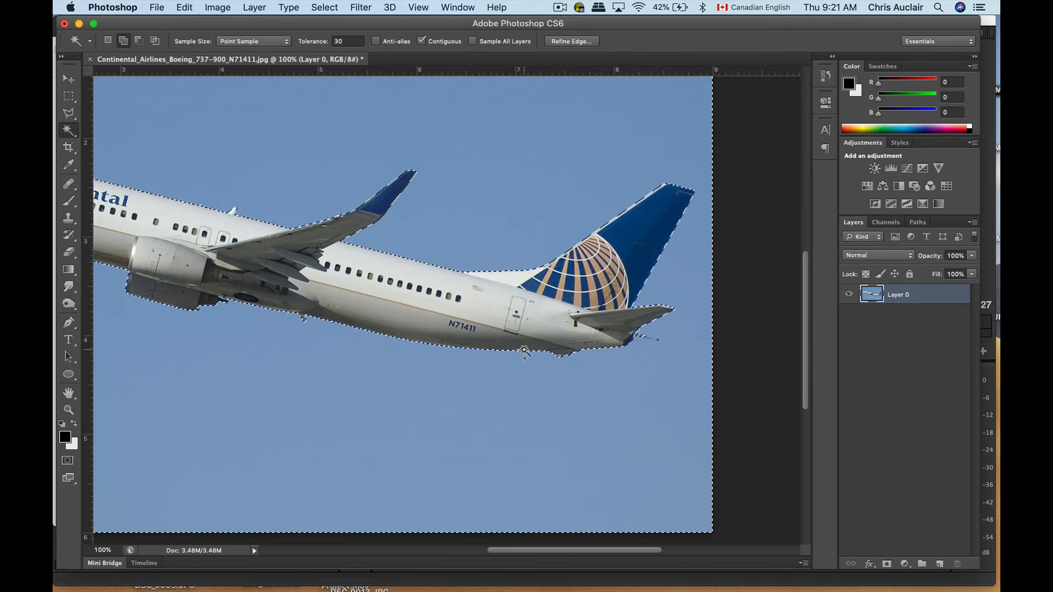
pyautogui.hscroll(-5, 525, 353)
pyautogui.hscroll(-2, 524, 353)
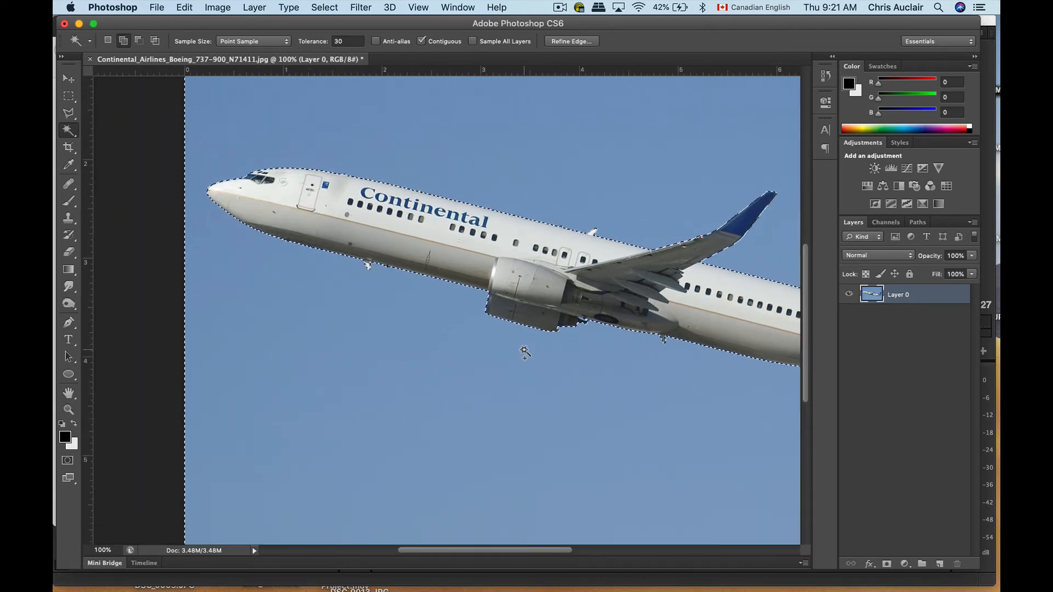
pyautogui.hscroll(4, 524, 353)
pyautogui.hscroll(5, 525, 353)
pyautogui.scroll(1, 525, 353)
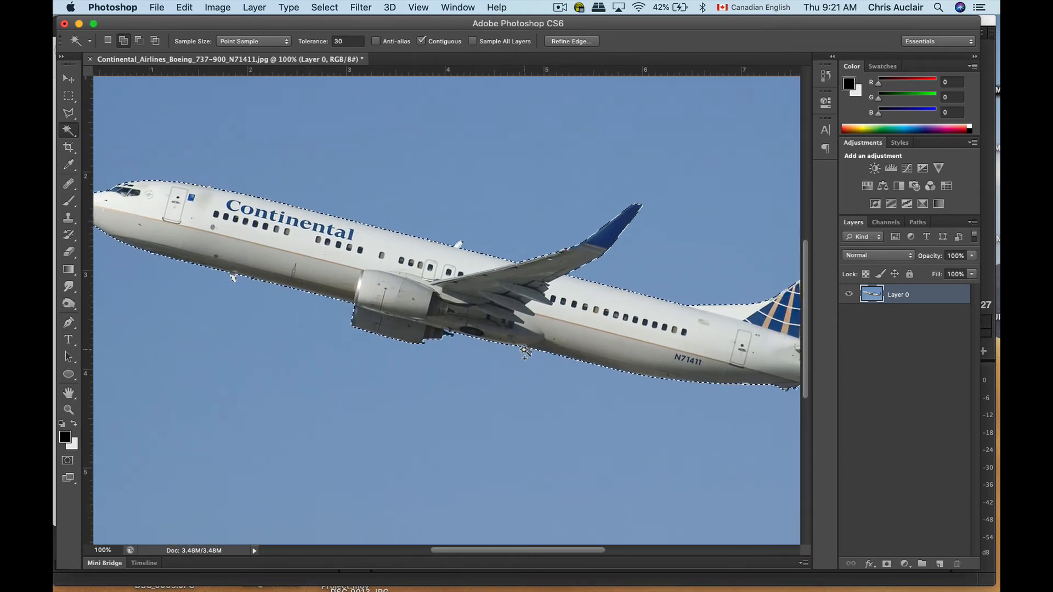
# Delete the selected sky, inspect the cutout edge along the fuselage and wing, and clear the selection
pyautogui.press('super+minus')
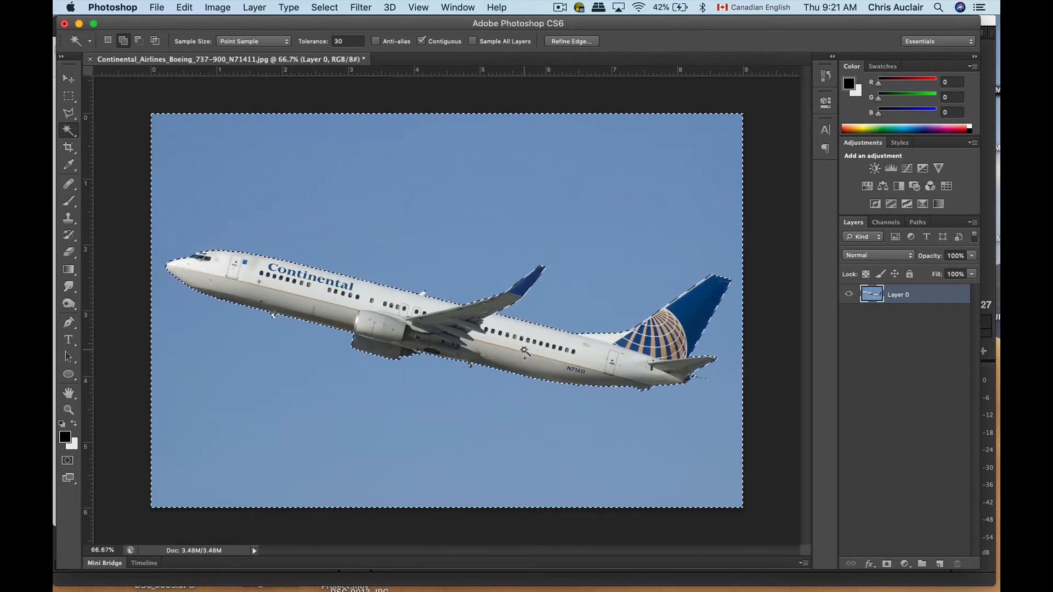
pyautogui.press('Delete')
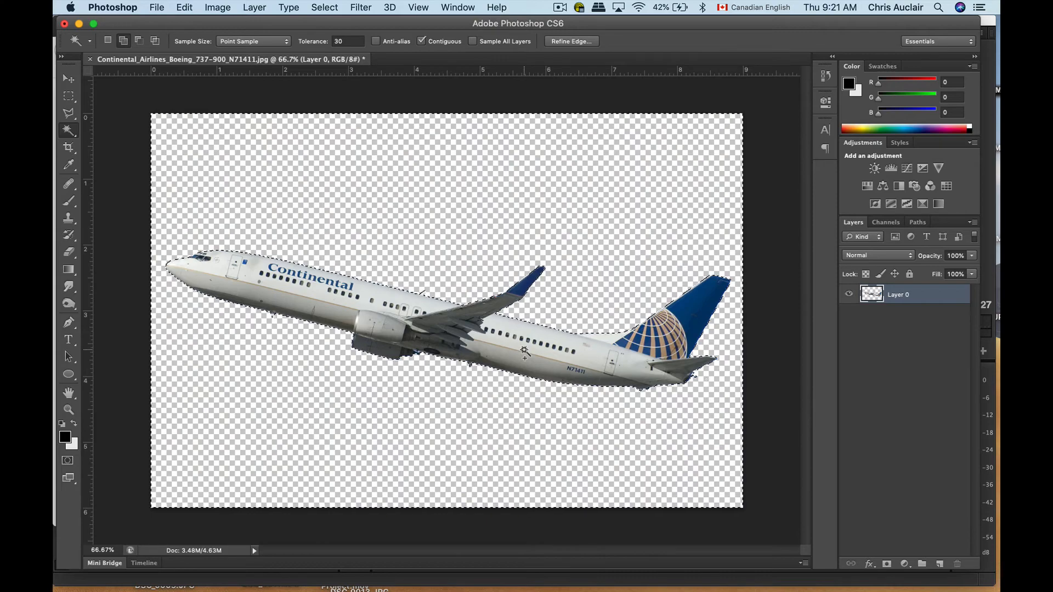
pyautogui.press('super+plus')
pyautogui.press('super+plus')
pyautogui.press('super+plus')
pyautogui.press('super+plus')
pyautogui.press('super+plus')
pyautogui.press('super+plus')
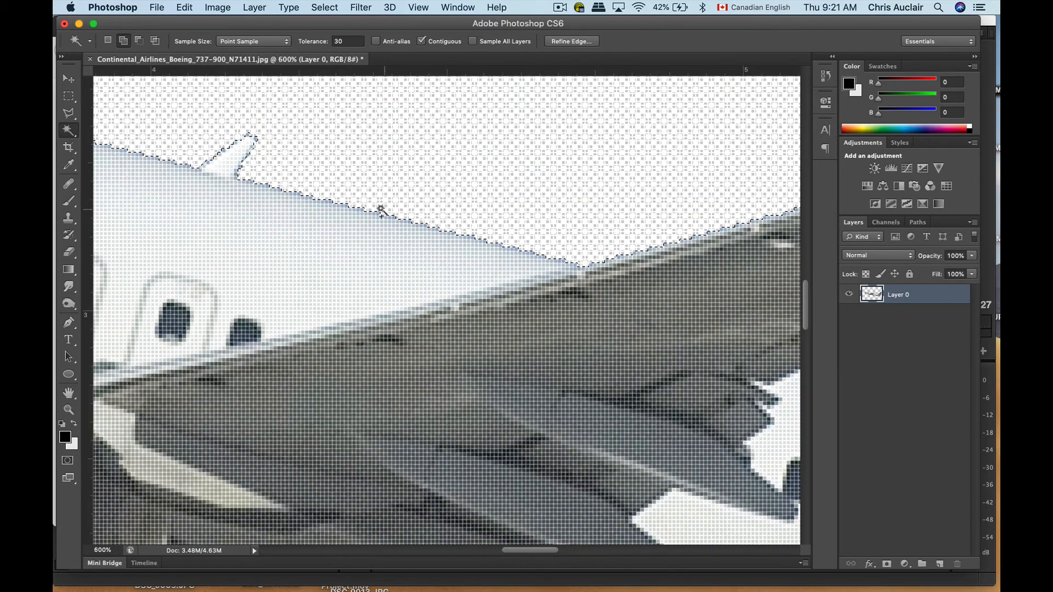
pyautogui.press('super+minus')
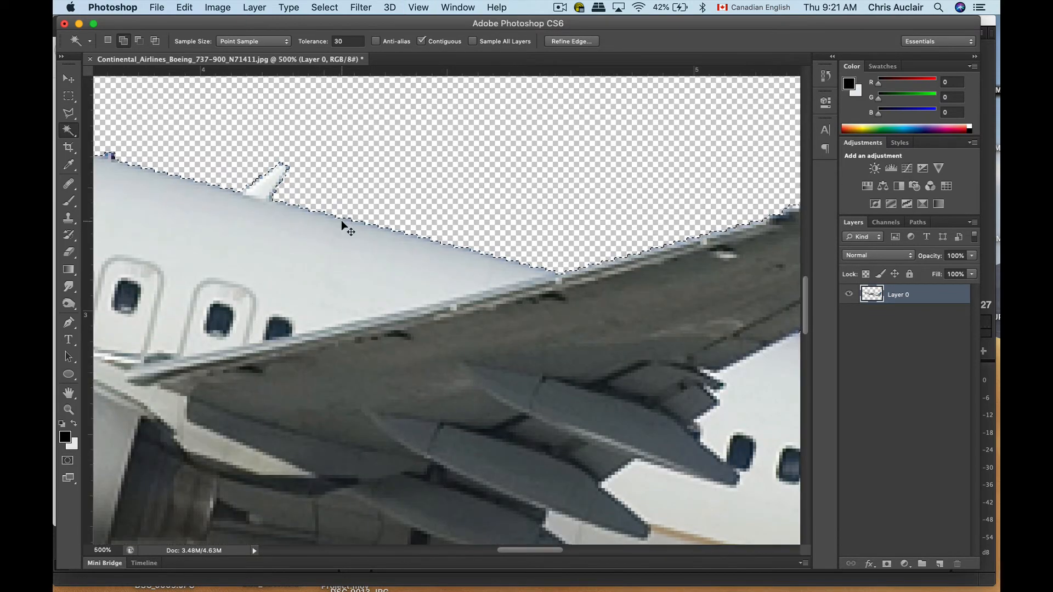
pyautogui.press('super+d')
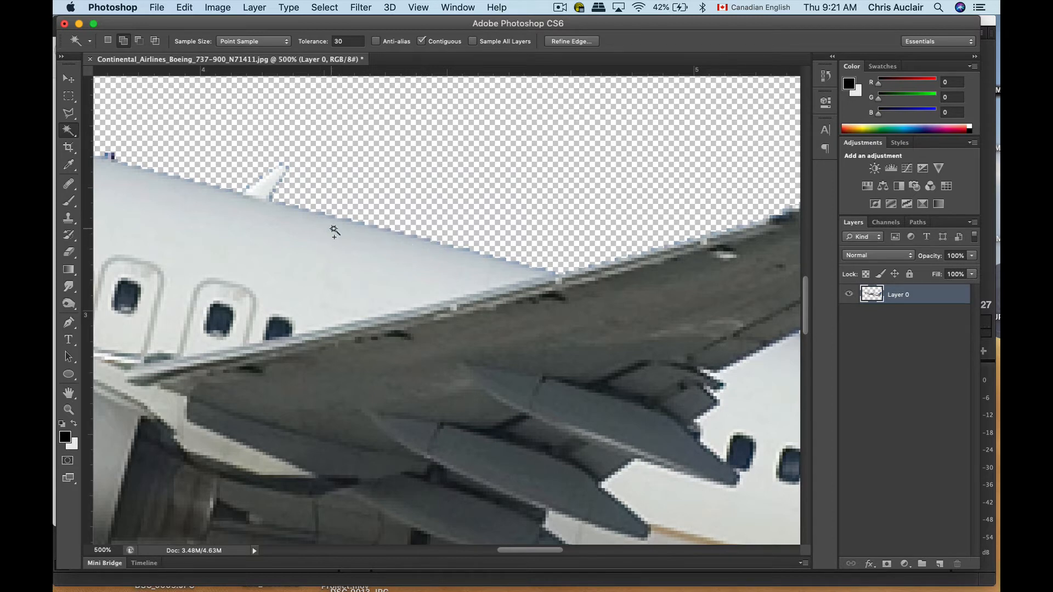
# Feather the sky selection by 1 pixel, delete the remaining fringe along the plane's edge, and clear the selection
pyautogui.click(324, 8)
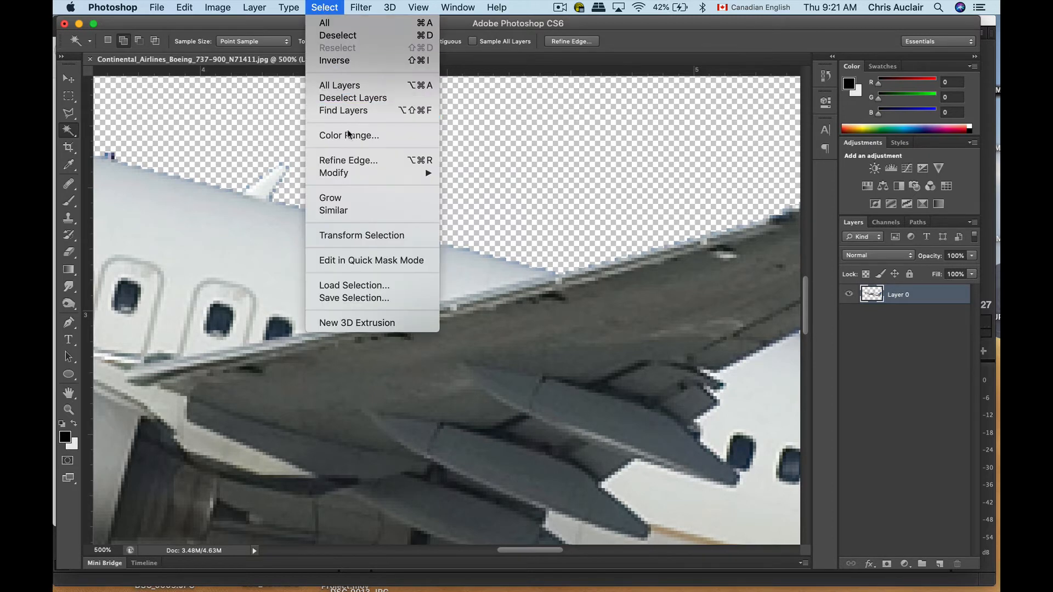
pyautogui.moveTo(351, 175)
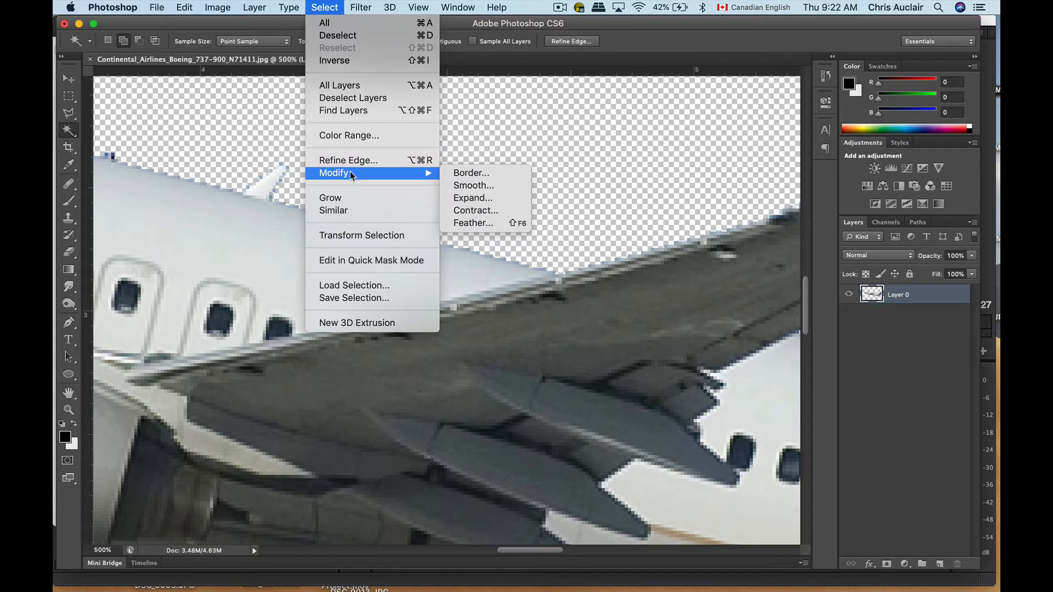
pyautogui.click(459, 225)
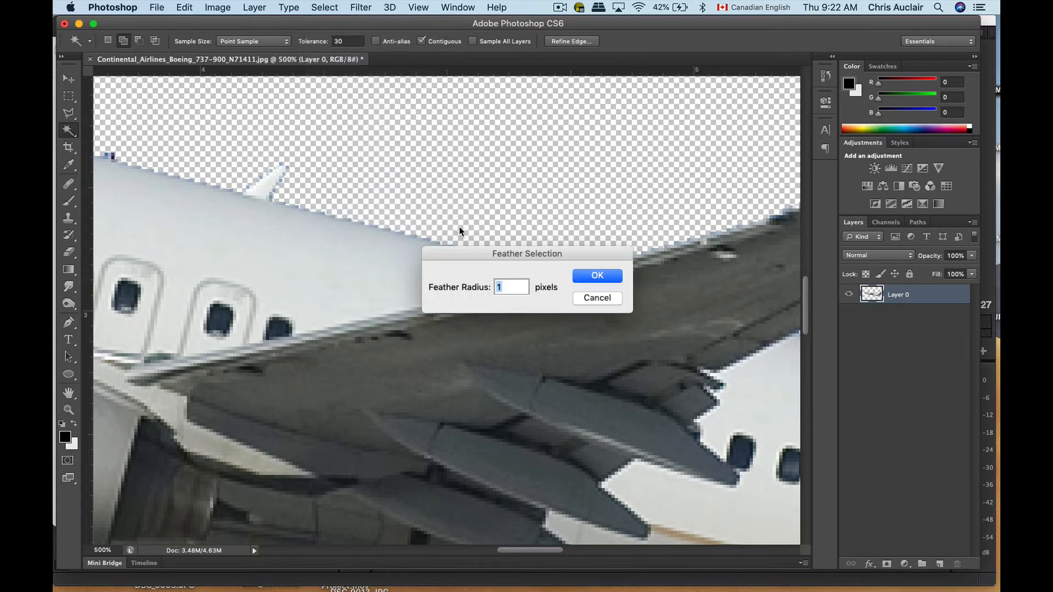
pyautogui.press('Return')
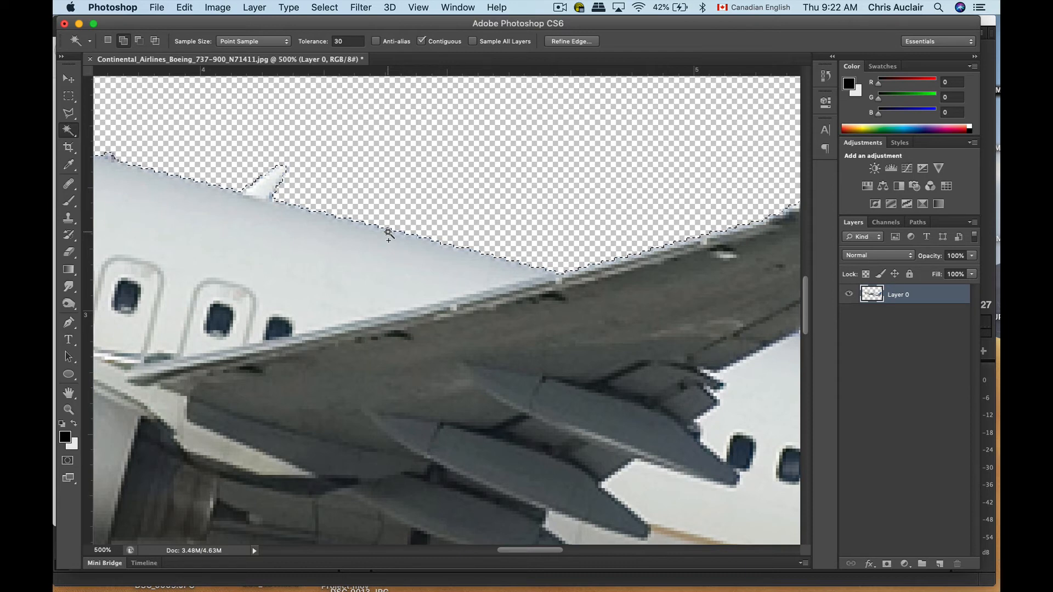
pyautogui.press('super+d')
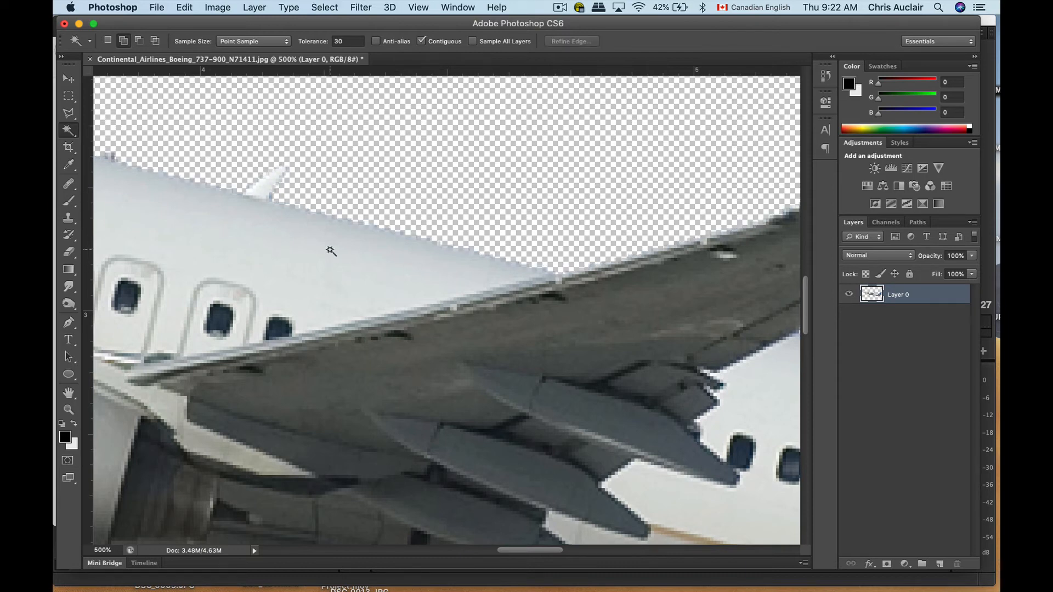
# Rotate the cut-out plane counterclockwise with the Move tool's transform controls to a shallower nose-up angle and apply the transform
pyautogui.hscroll(-2, 331, 251)
pyautogui.scroll(-1, 330, 251)
pyautogui.hscroll(-15, 331, 251)
pyautogui.scroll(5, 331, 250)
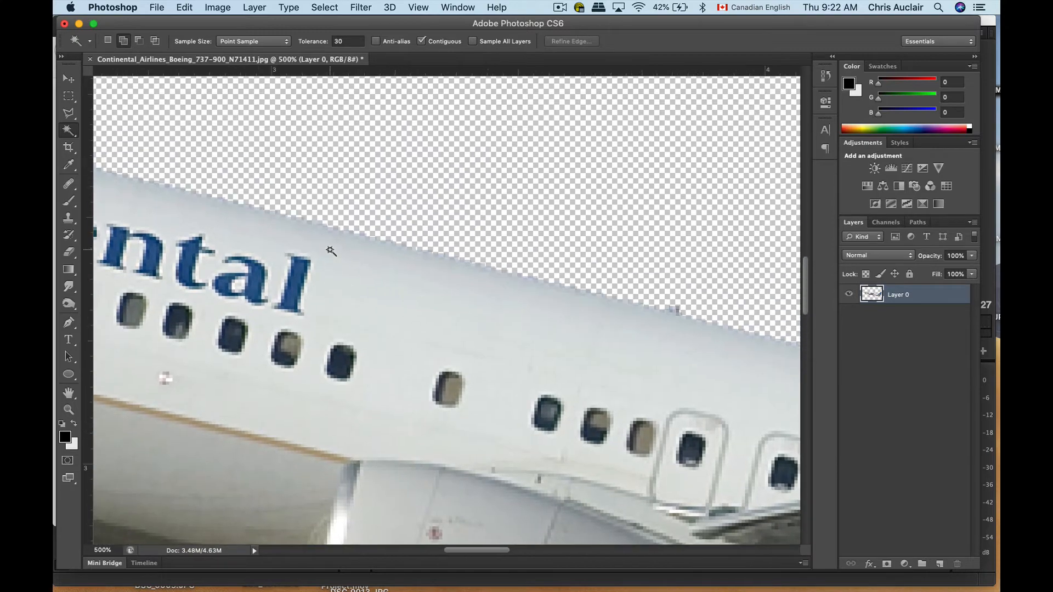
pyautogui.scroll(-10, 329, 250)
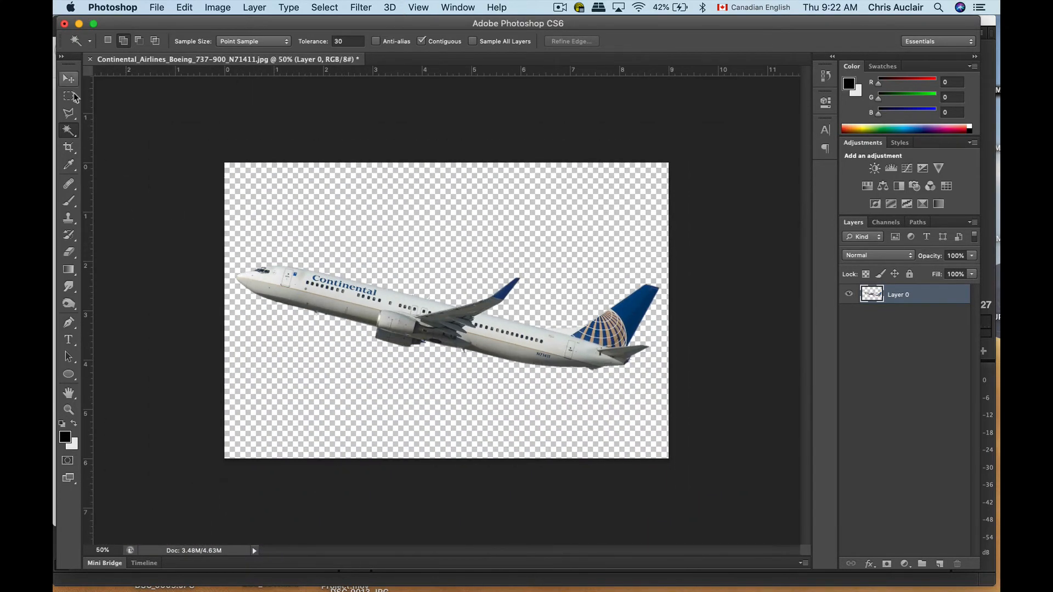
pyautogui.click(69, 80)
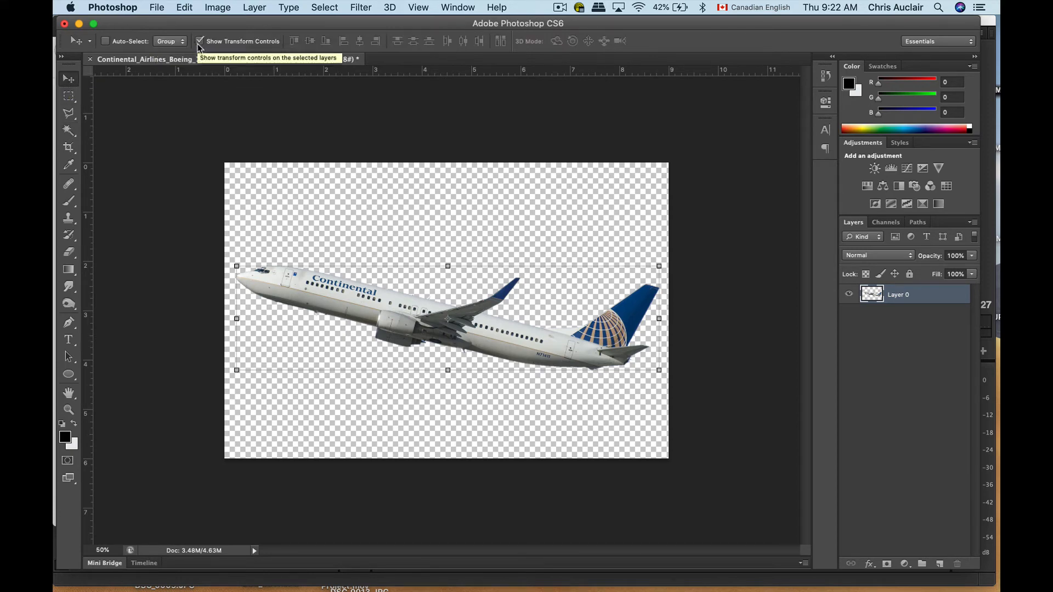
pyautogui.moveTo(233, 257); pyautogui.dragTo(222, 308)
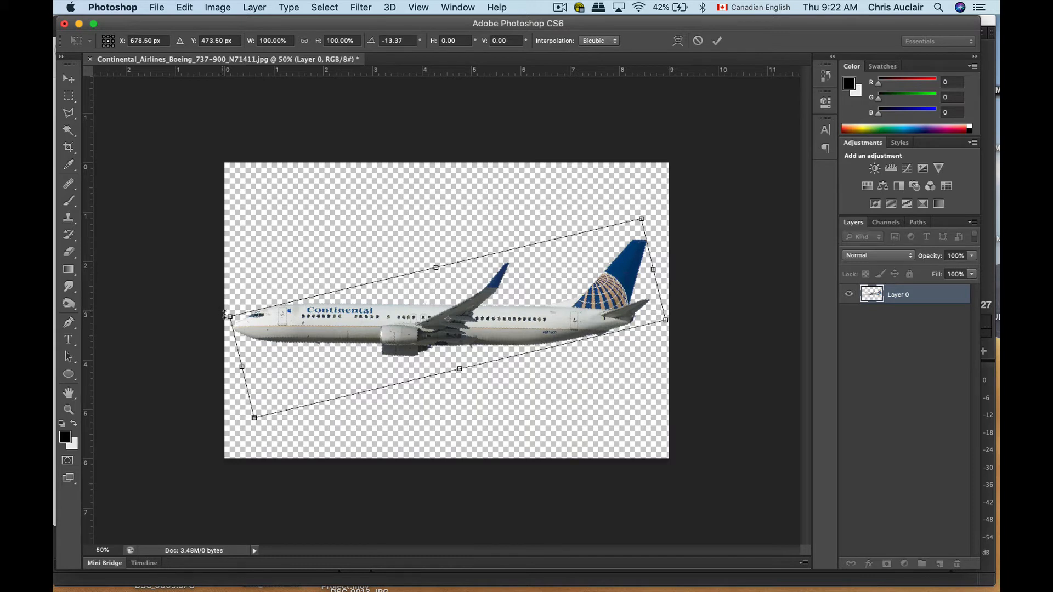
pyautogui.moveTo(221, 313); pyautogui.dragTo(223, 289)
pyautogui.press('Return')
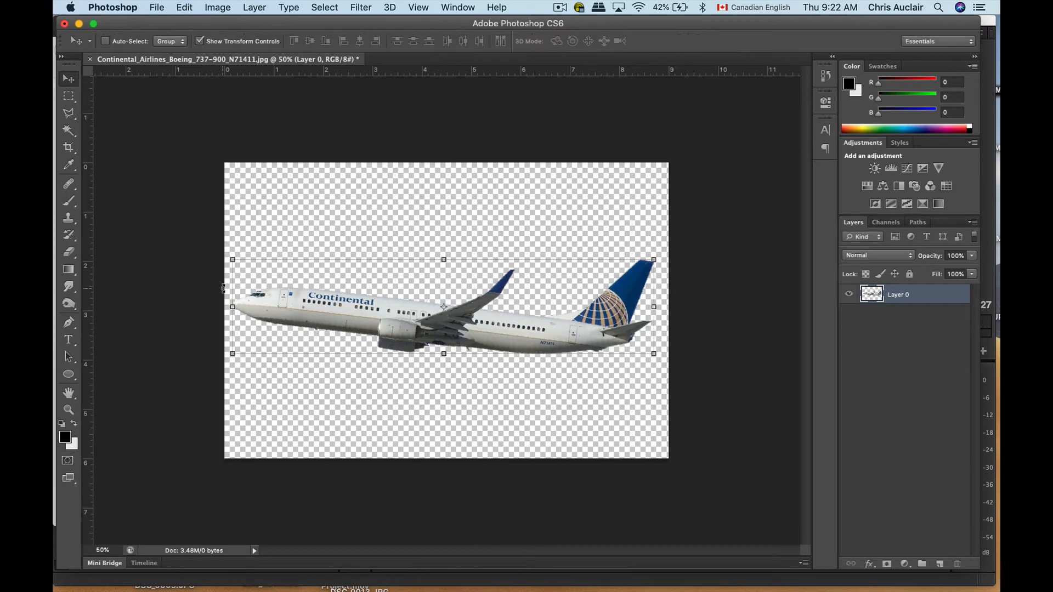
# Save the cutout in the graphix folder as a PNG copy named Continental_alpha layer, with Smallest / Slow compression and no interlacing
pyautogui.click(158, 7)
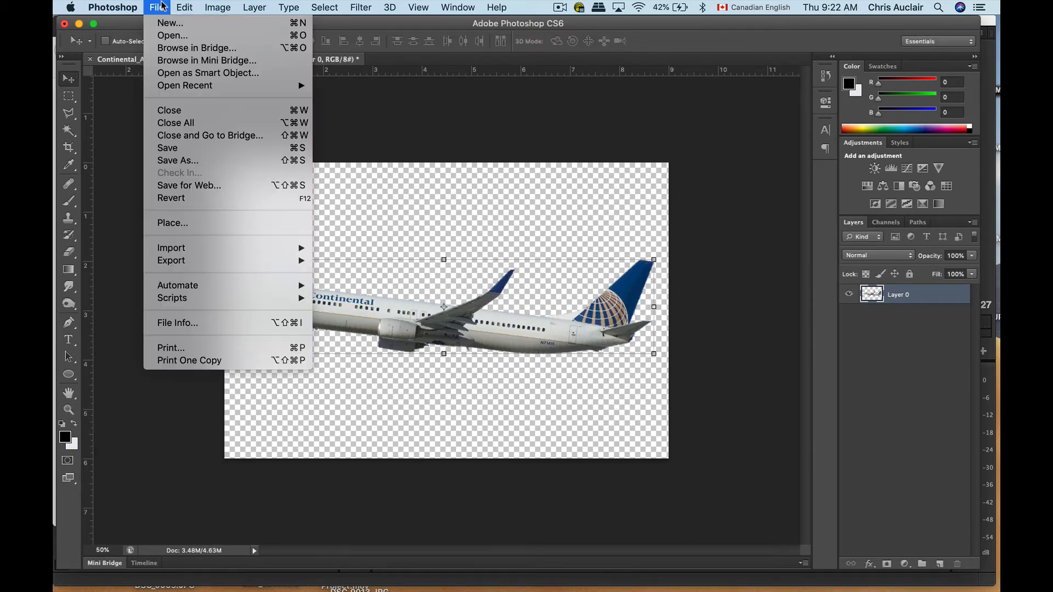
pyautogui.click(175, 160)
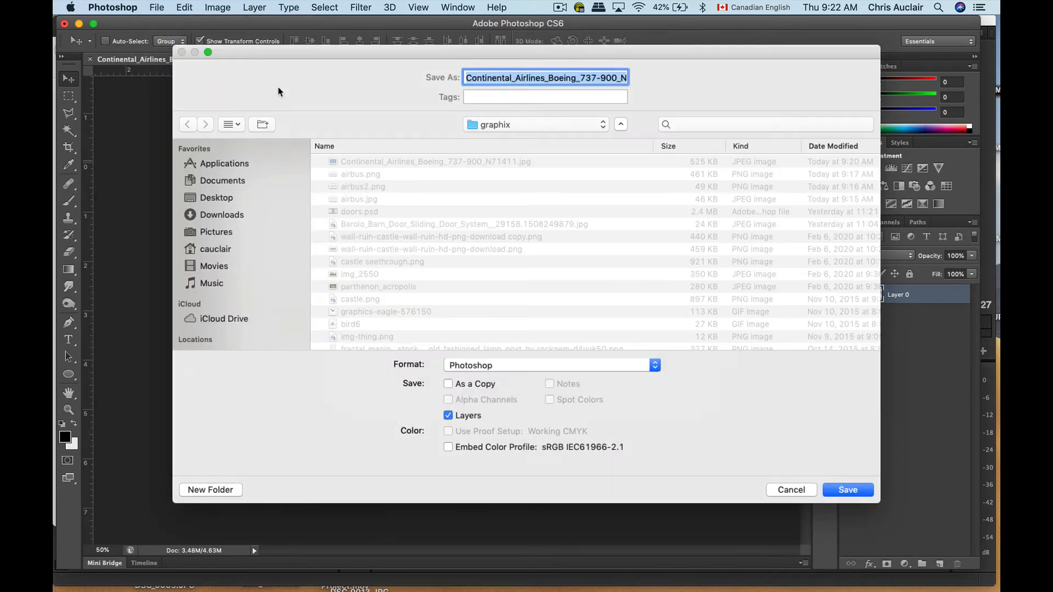
pyautogui.moveTo(275, 53); pyautogui.dragTo(590, 165)
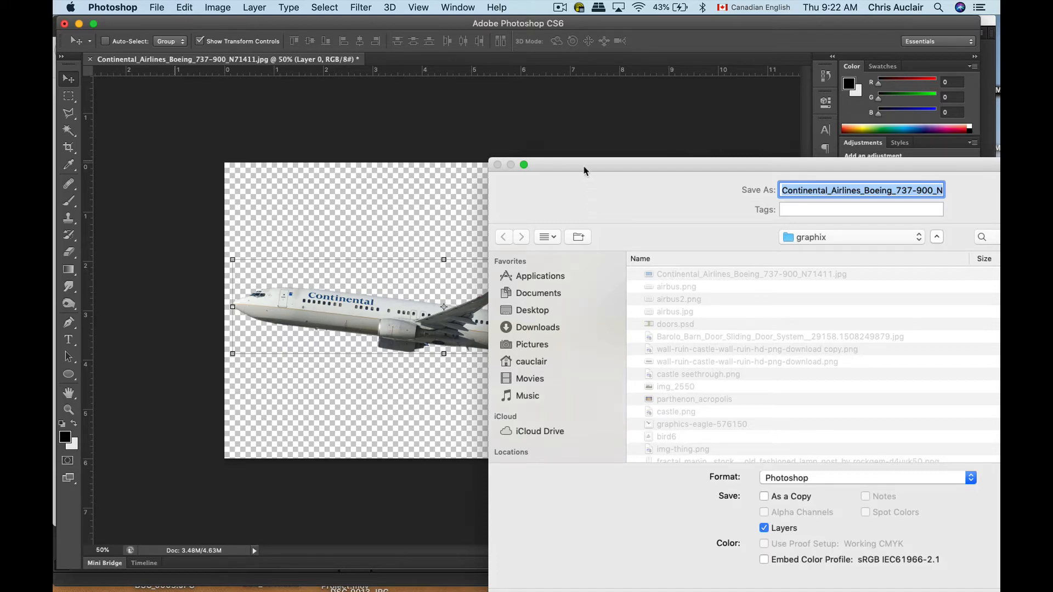
pyautogui.moveTo(584, 171); pyautogui.dragTo(378, 103)
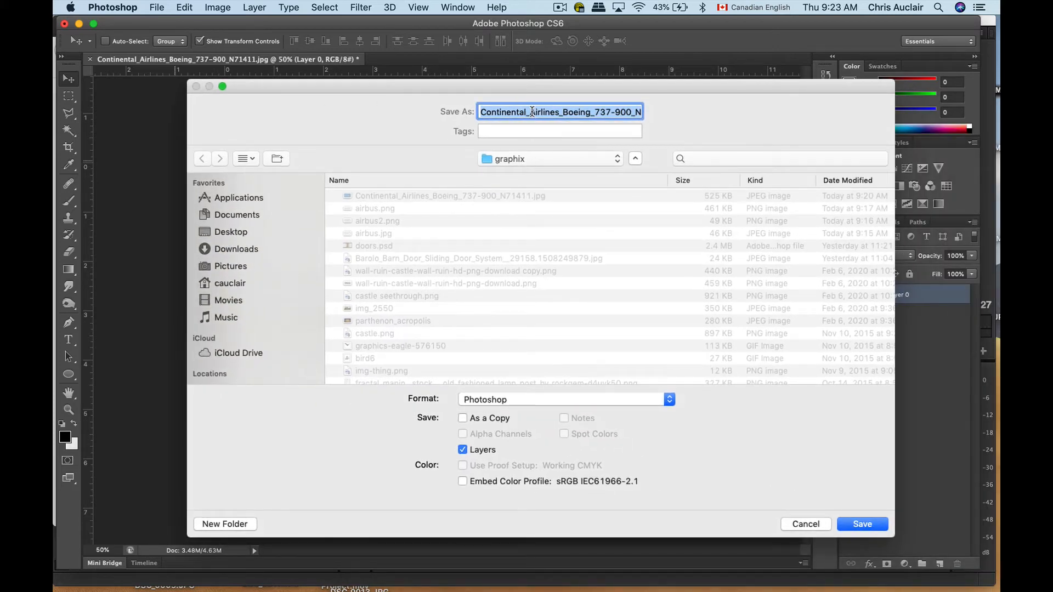
pyautogui.moveTo(532, 111); pyautogui.dragTo(696, 113)
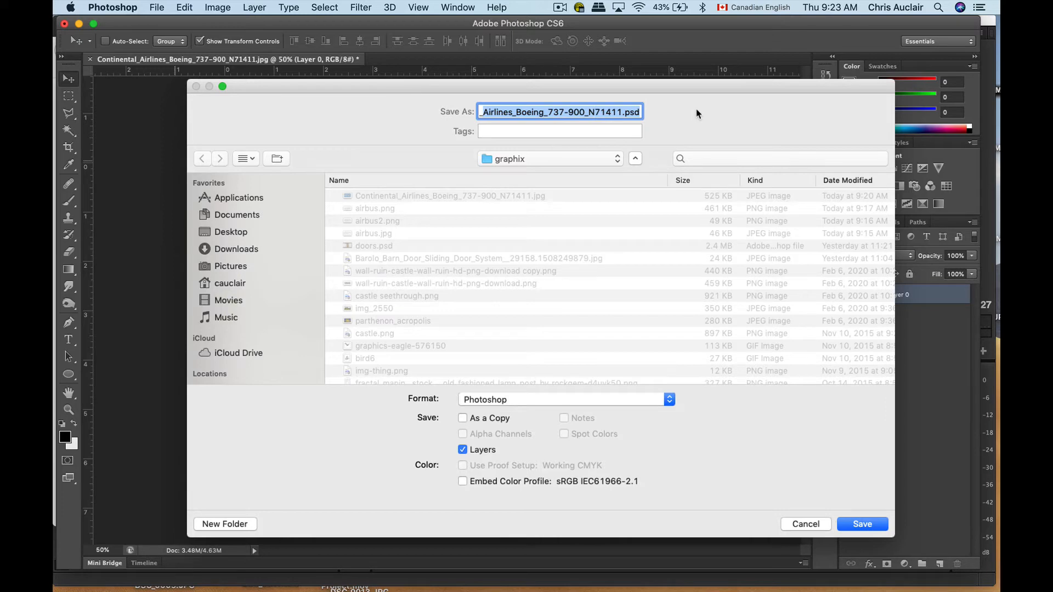
pyautogui.write('_alpha layer')
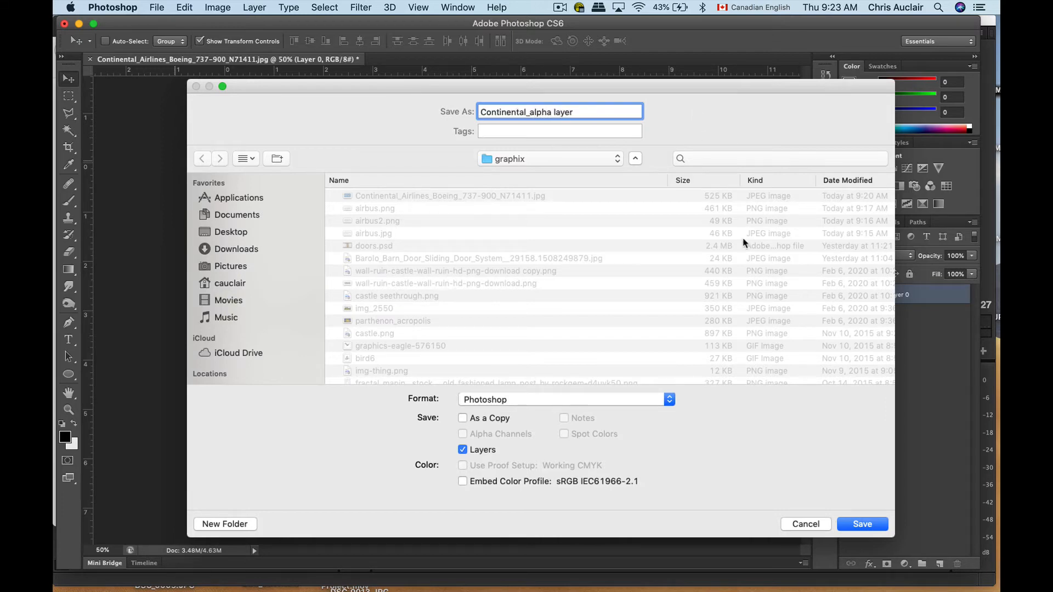
pyautogui.click(545, 398)
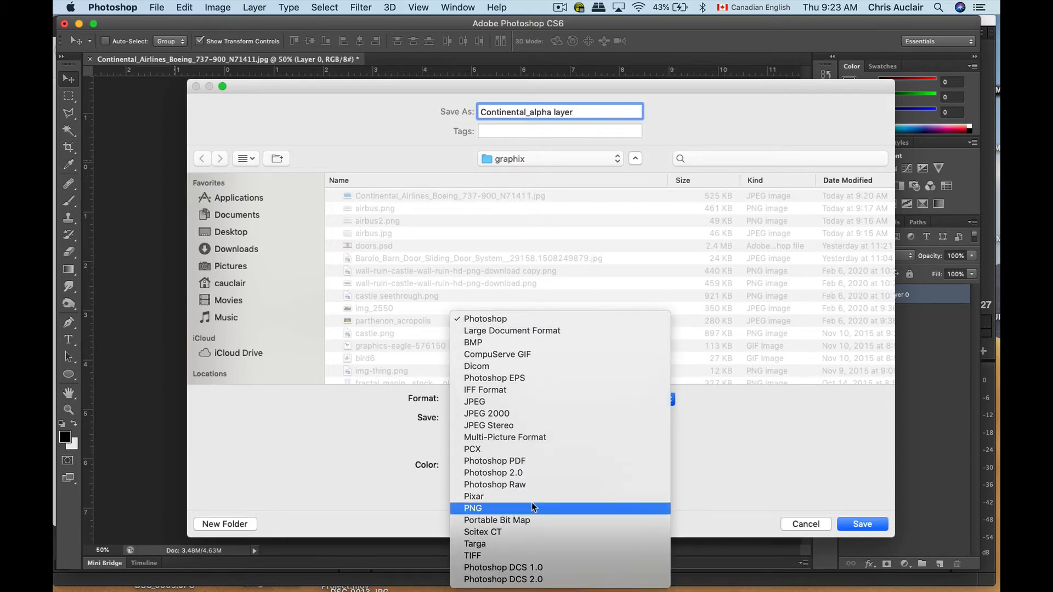
pyautogui.click(533, 508)
pyautogui.press('Return')
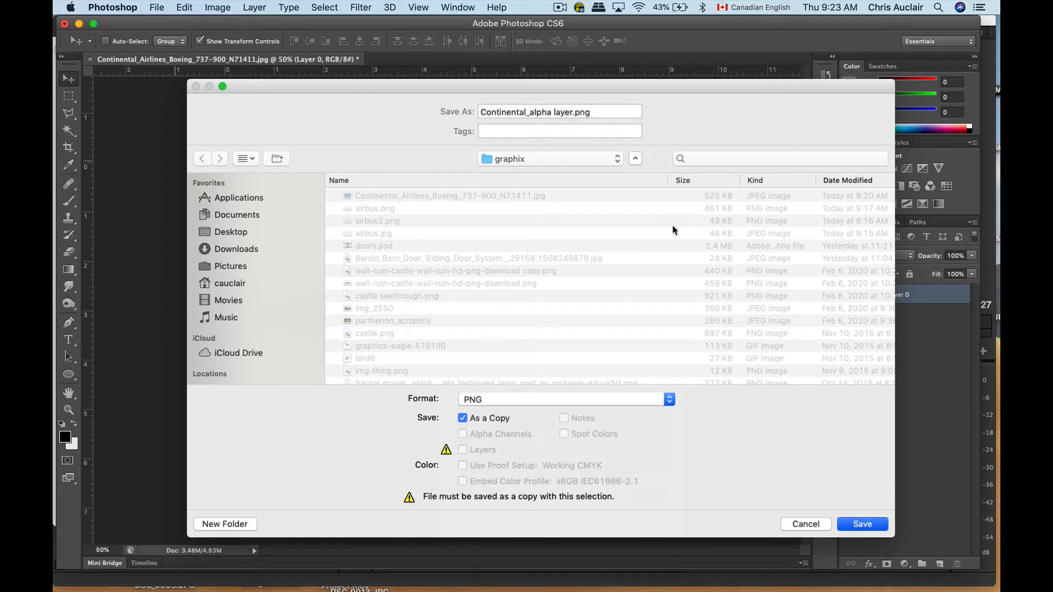
pyautogui.click(562, 185)
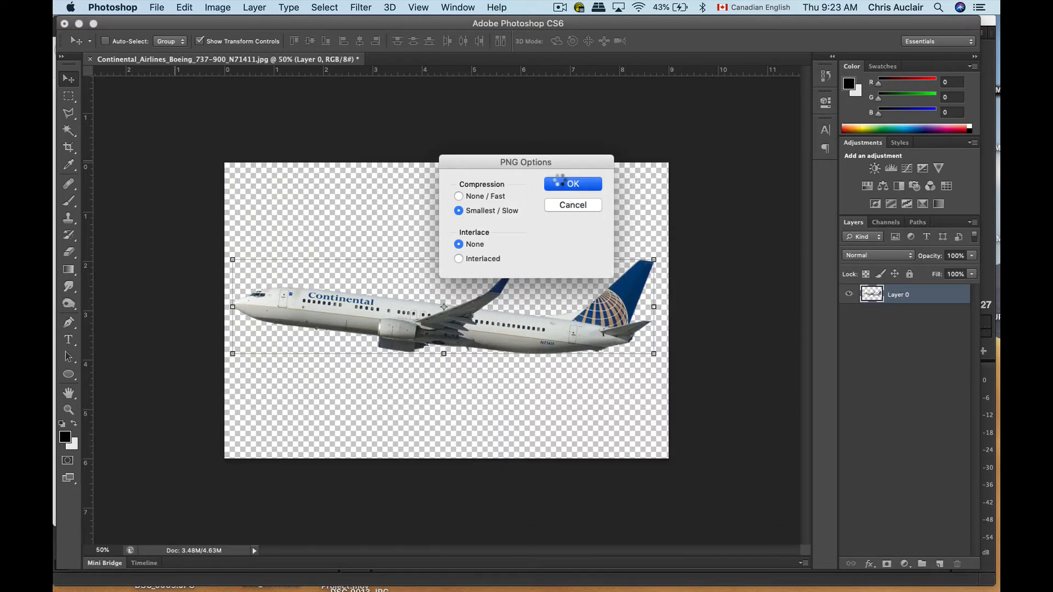
# Switch to Premiere Pro, import Continental_alpha layer.png into the graphix bin, and open it in the source monitor
pyautogui.press('super+Tab')
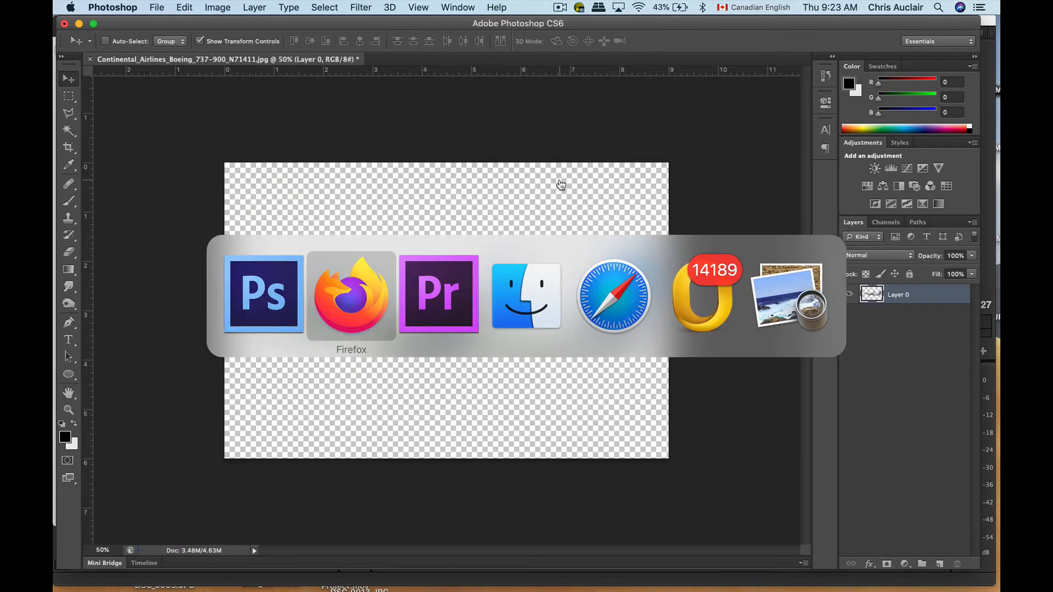
pyautogui.press('super+Tab')
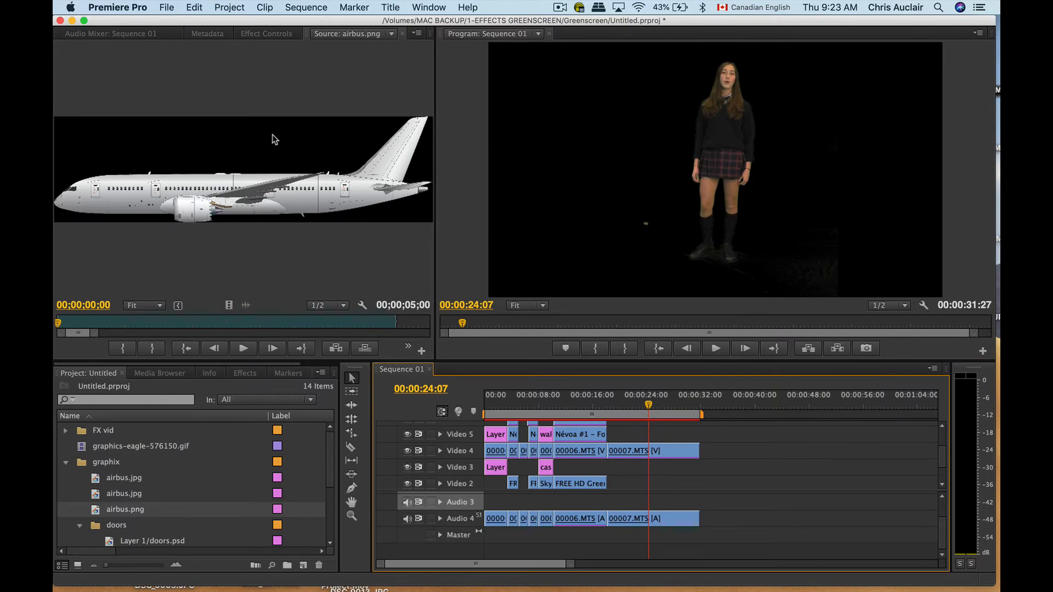
pyautogui.doubleClick(81, 463)
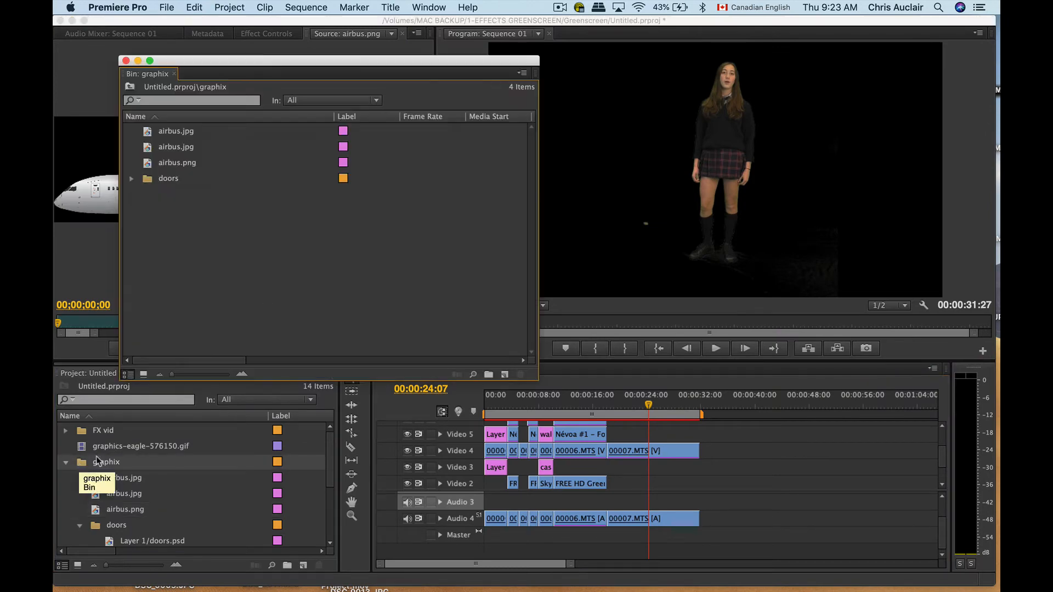
pyautogui.doubleClick(217, 272)
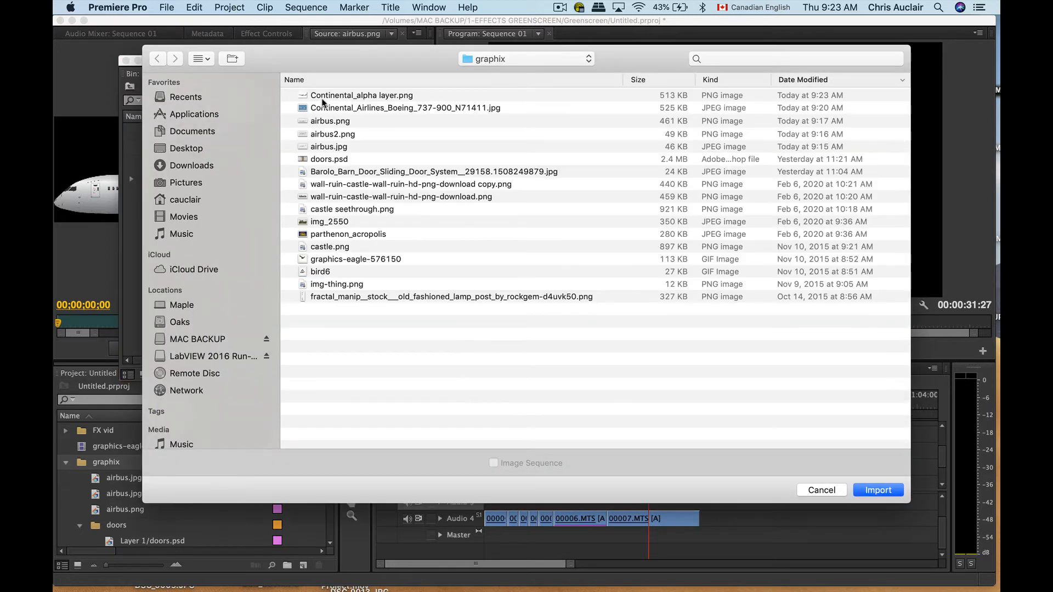
pyautogui.click(323, 99)
pyautogui.press('Return')
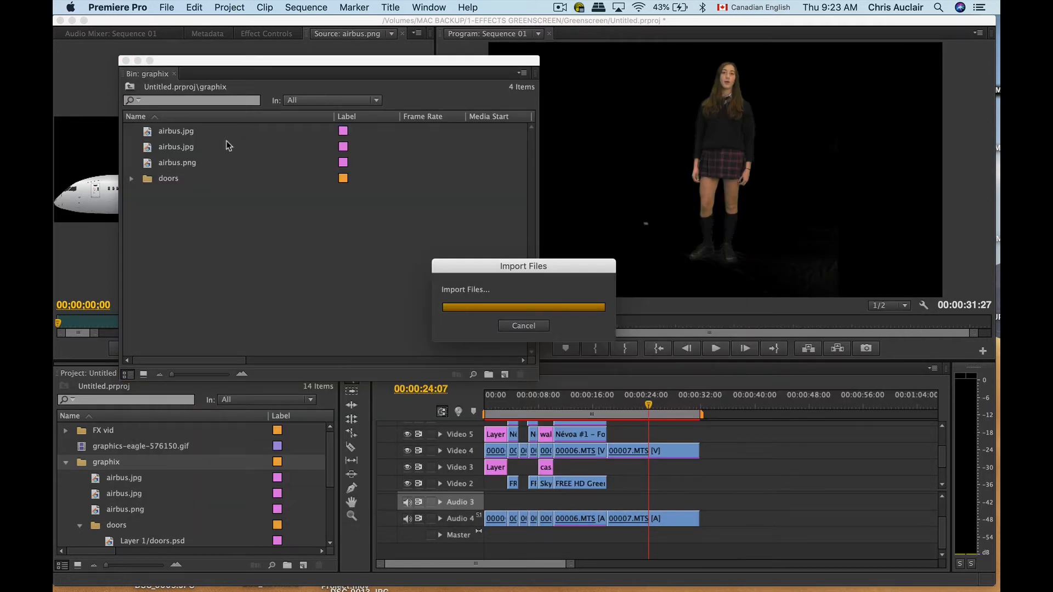
pyautogui.doubleClick(145, 179)
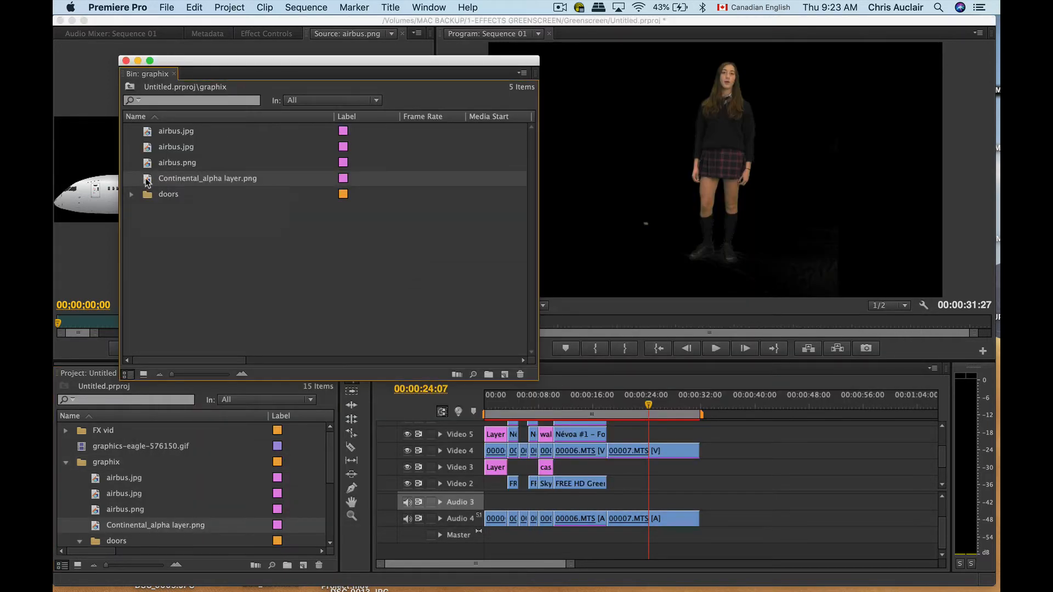
# Move the graphix bin window clear of the monitors and bring the playhead near the start of the flying-carpet shot, at 00:00:10:18
pyautogui.moveTo(184, 60); pyautogui.dragTo(881, 319)
pyautogui.moveTo(603, 405); pyautogui.dragTo(577, 404)
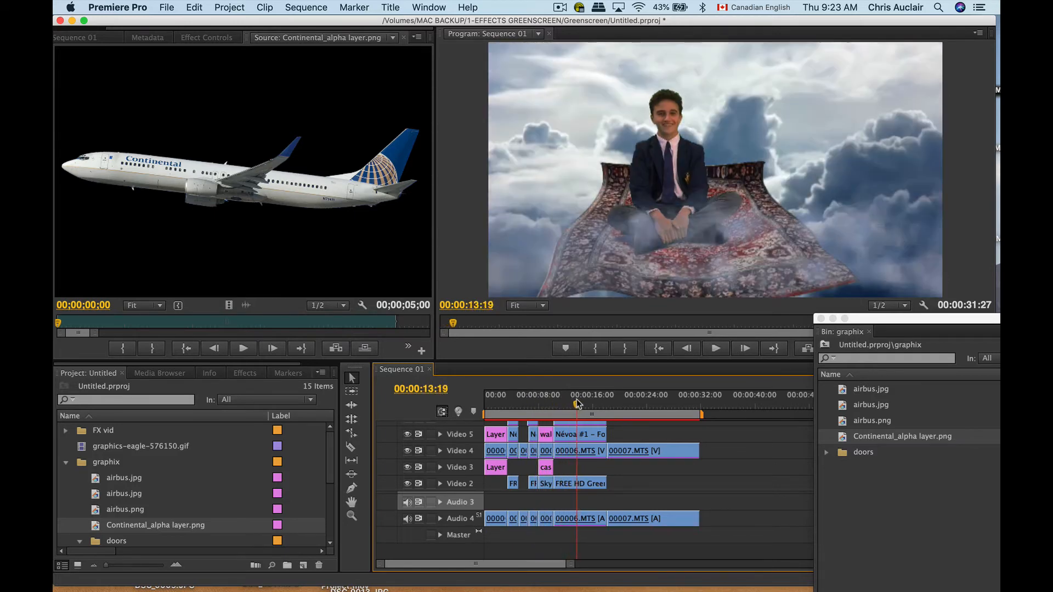
pyautogui.moveTo(885, 319); pyautogui.dragTo(871, 433)
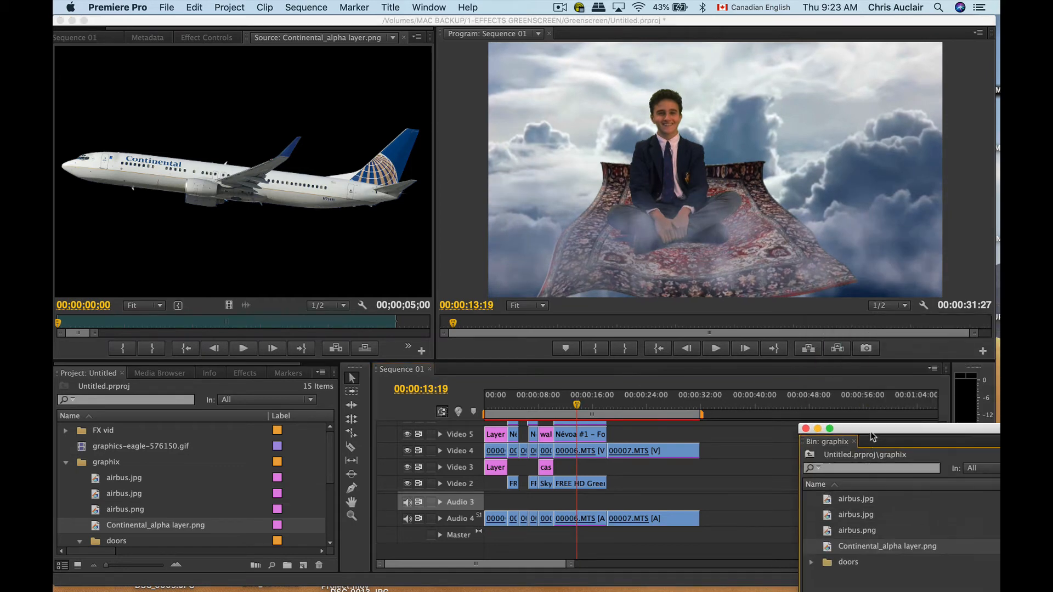
pyautogui.scroll(3, 601, 434)
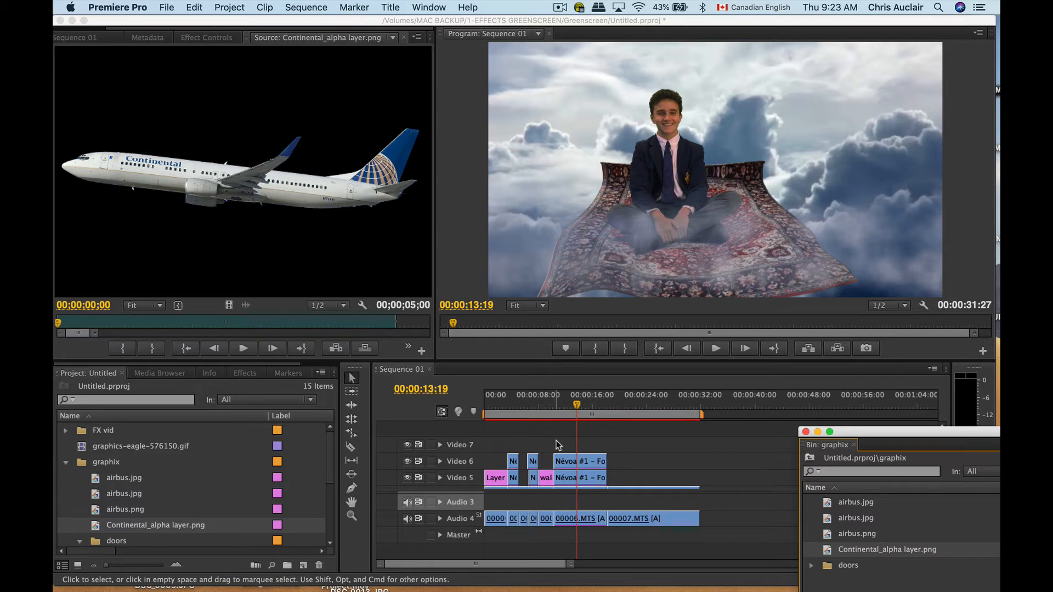
pyautogui.click(530, 405)
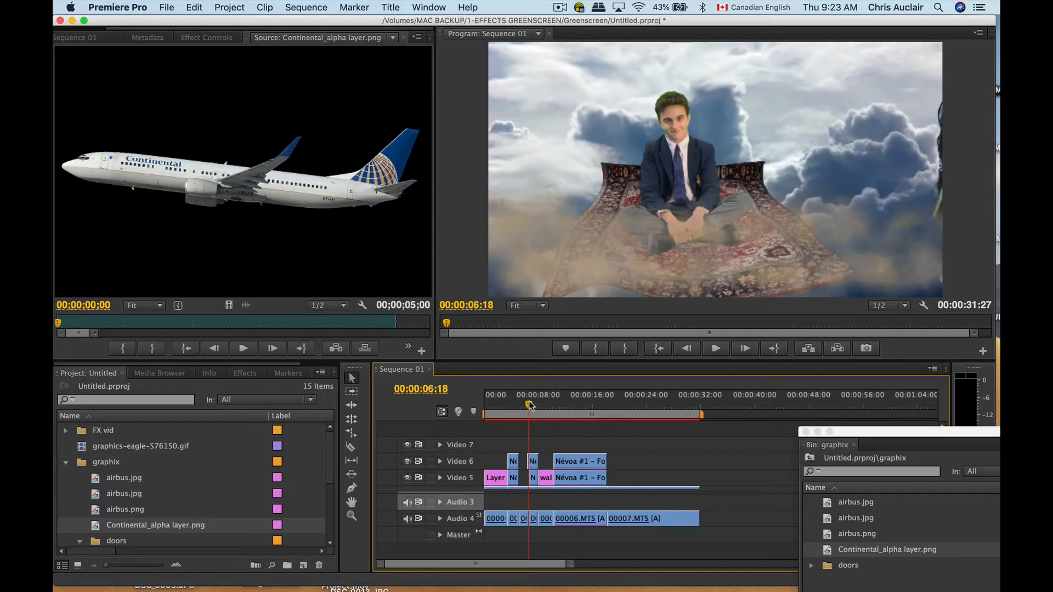
pyautogui.moveTo(530, 405); pyautogui.dragTo(528, 405)
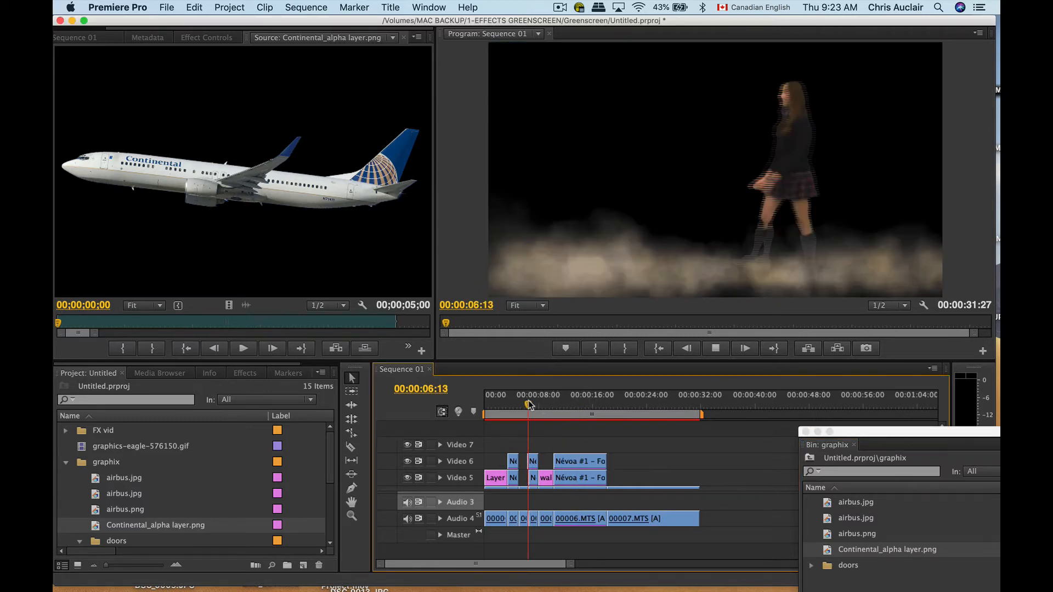
pyautogui.press('space')
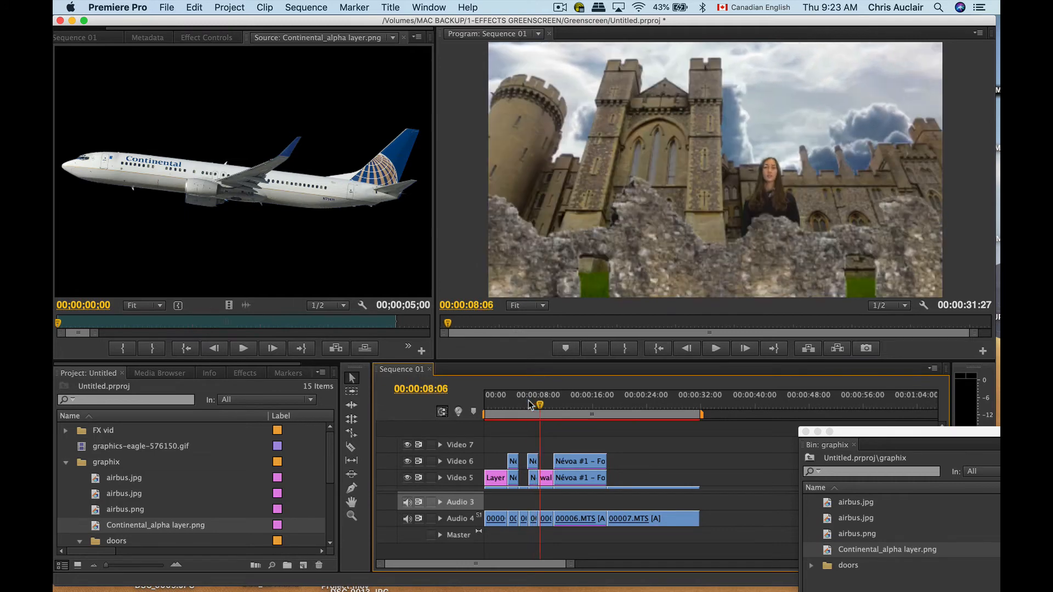
pyautogui.moveTo(539, 404)
pyautogui.mouseDown()
pyautogui.moveTo(528, 403)
pyautogui.moveTo(557, 401)
pyautogui.mouseUp()
pyautogui.scroll(-3, 398, 437)
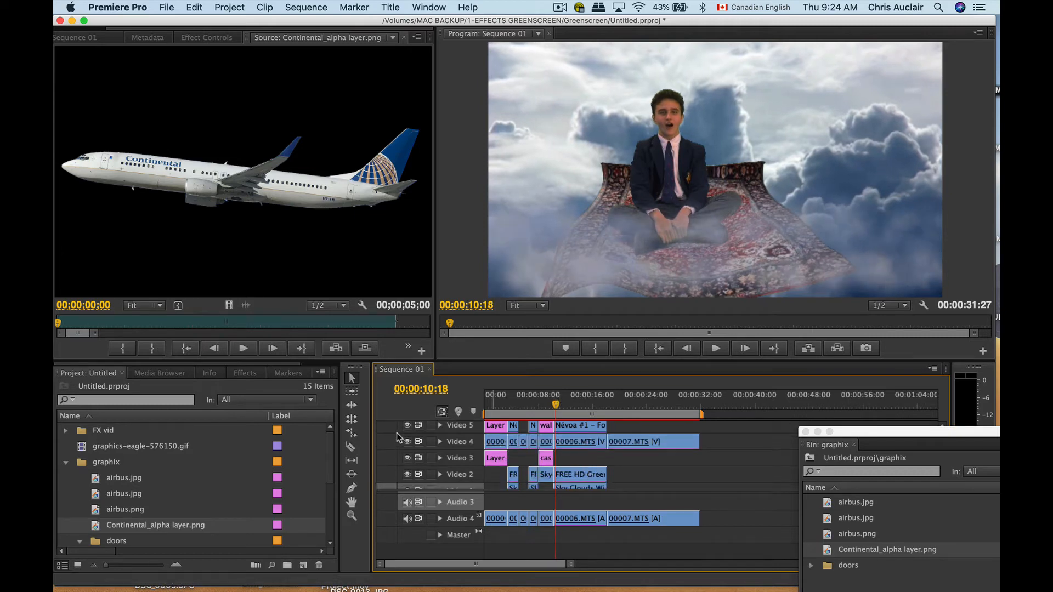
# Mute the Audio 4 track, briefly play the flying-carpet shot, and return the playhead to 00:00:10:27
pyautogui.click(407, 518)
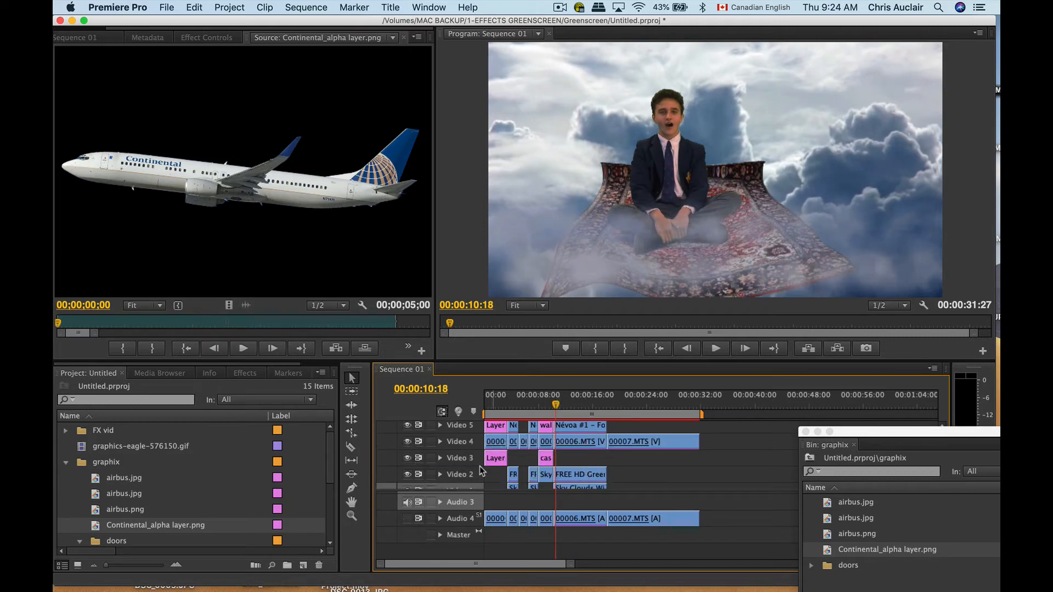
pyautogui.press('space')
pyautogui.press('space')
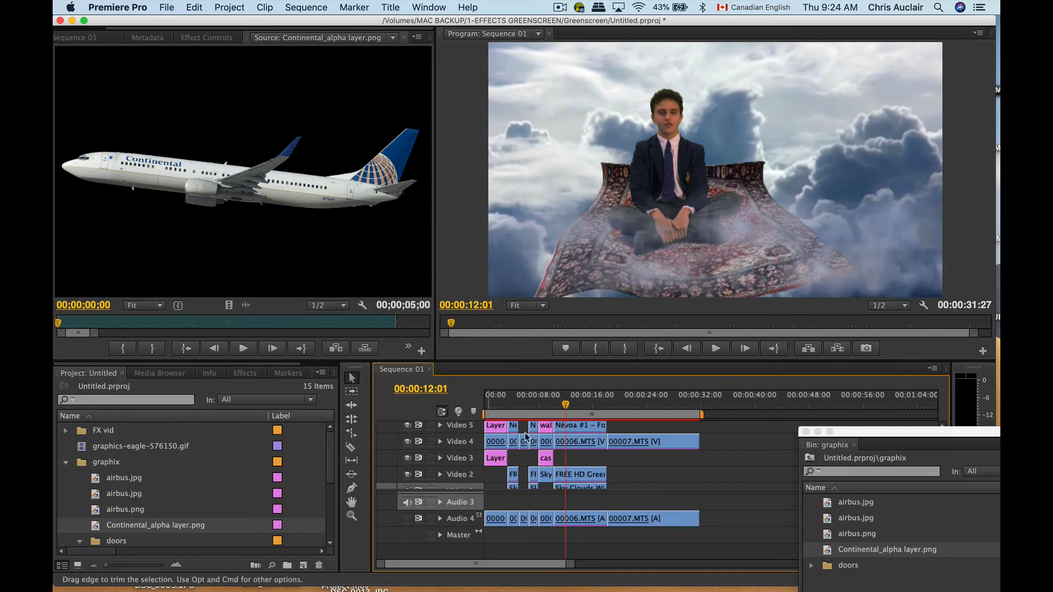
pyautogui.moveTo(561, 404); pyautogui.dragTo(559, 405)
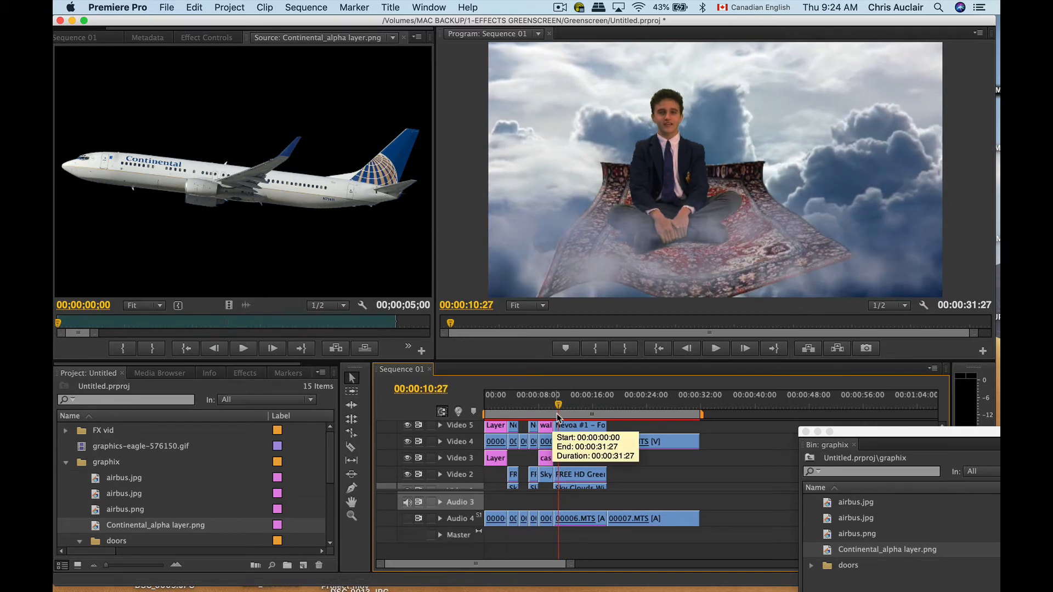
# Temporarily hide the fog clips on Video 5 and Video 6 at 00:00:10:24, and show both tracks again
pyautogui.moveTo(558, 407); pyautogui.dragTo(557, 406)
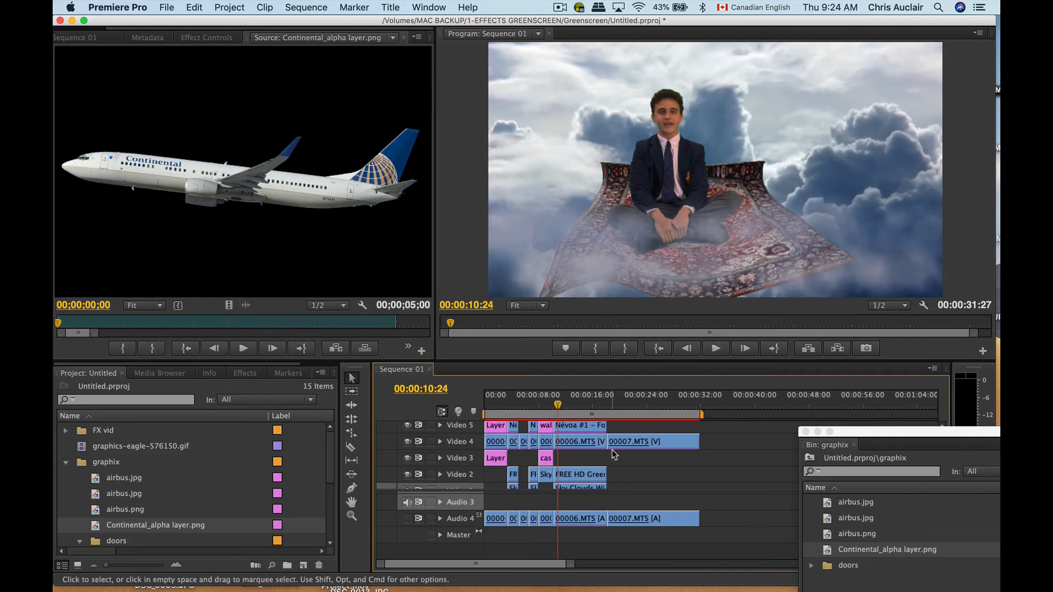
pyautogui.scroll(3, 613, 454)
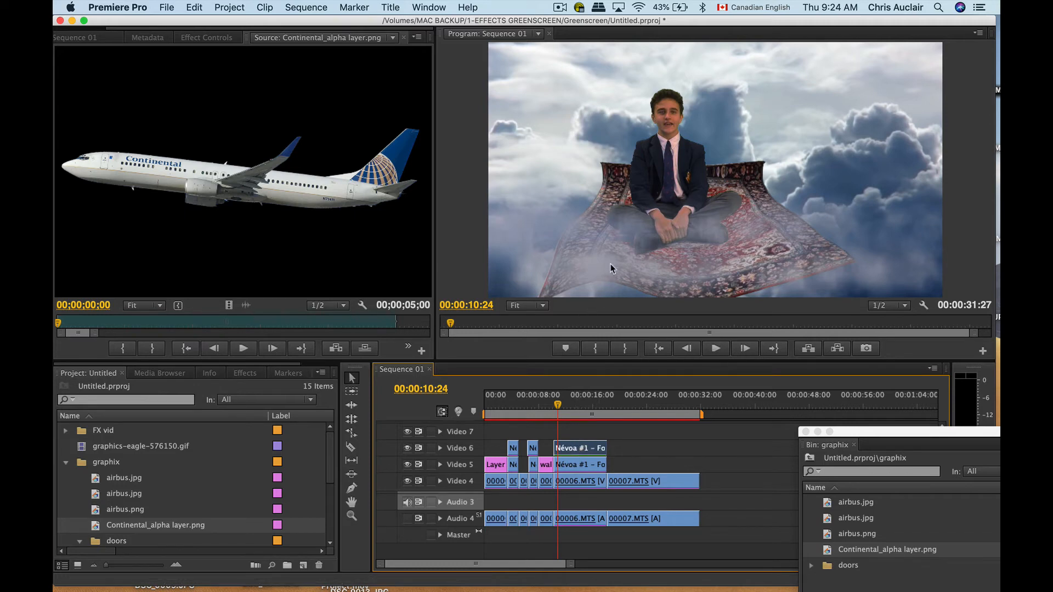
pyautogui.click(407, 448)
pyautogui.click(407, 464)
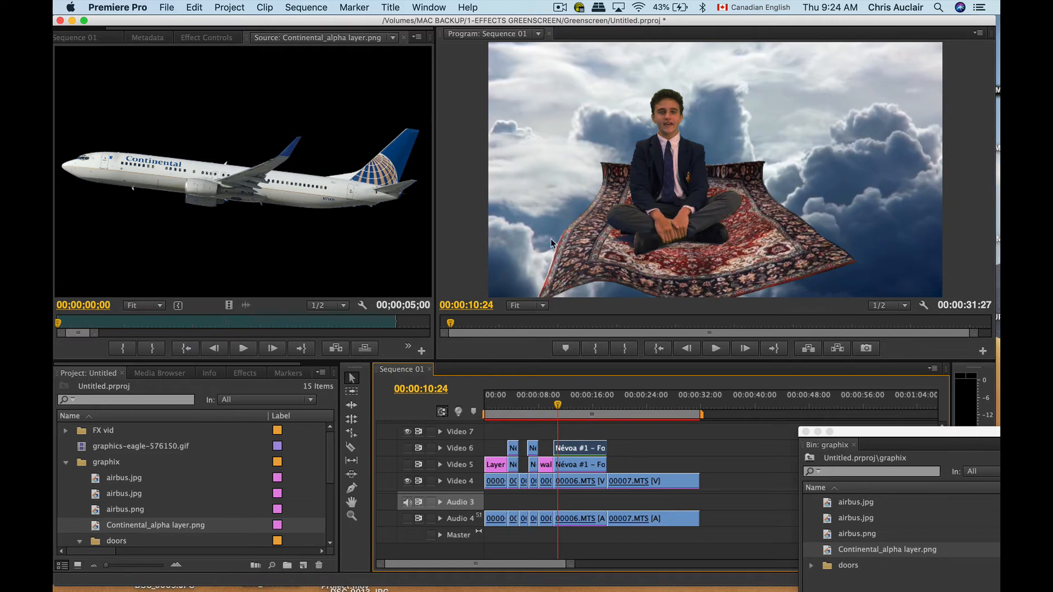
pyautogui.click(407, 465)
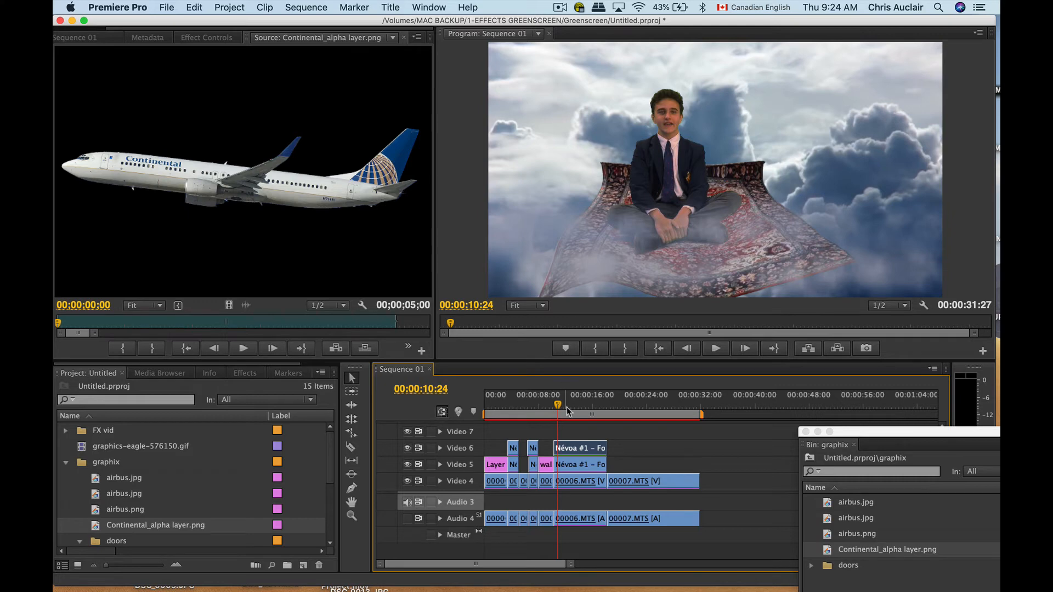
# Place Continental_alpha layer.png on Video 3, extend its start to match the flying-carpet shot, and move the playhead to 00:00:12:14
pyautogui.click(570, 485)
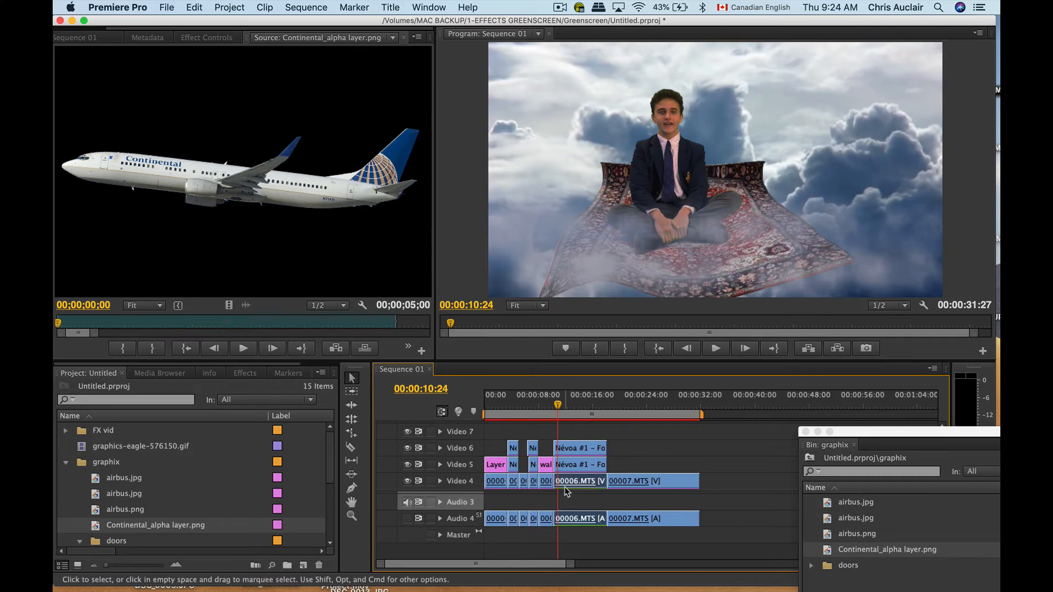
pyautogui.scroll(-1, 564, 486)
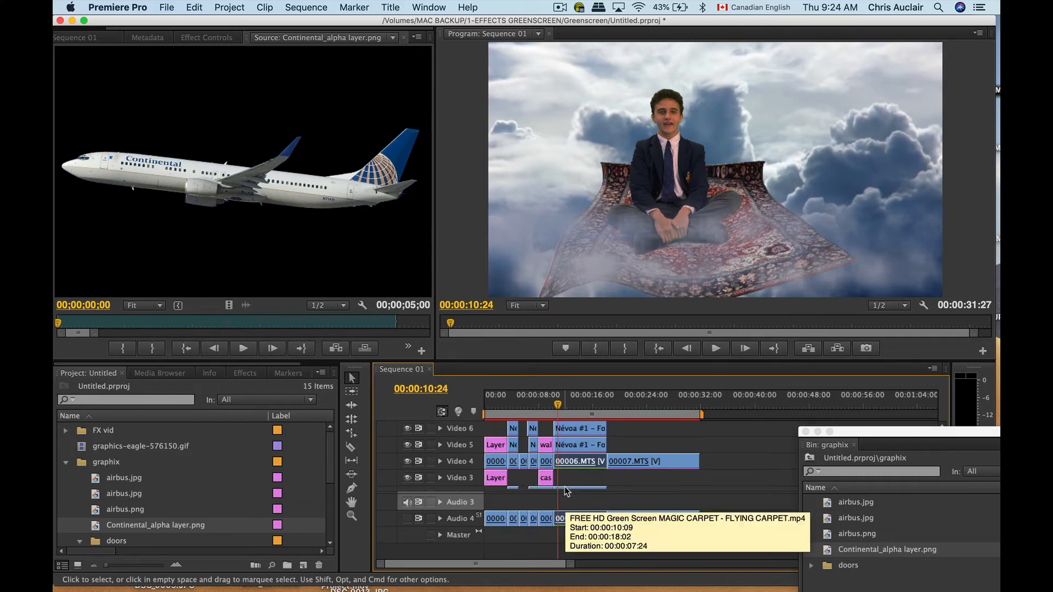
pyautogui.scroll(-1, 571, 470)
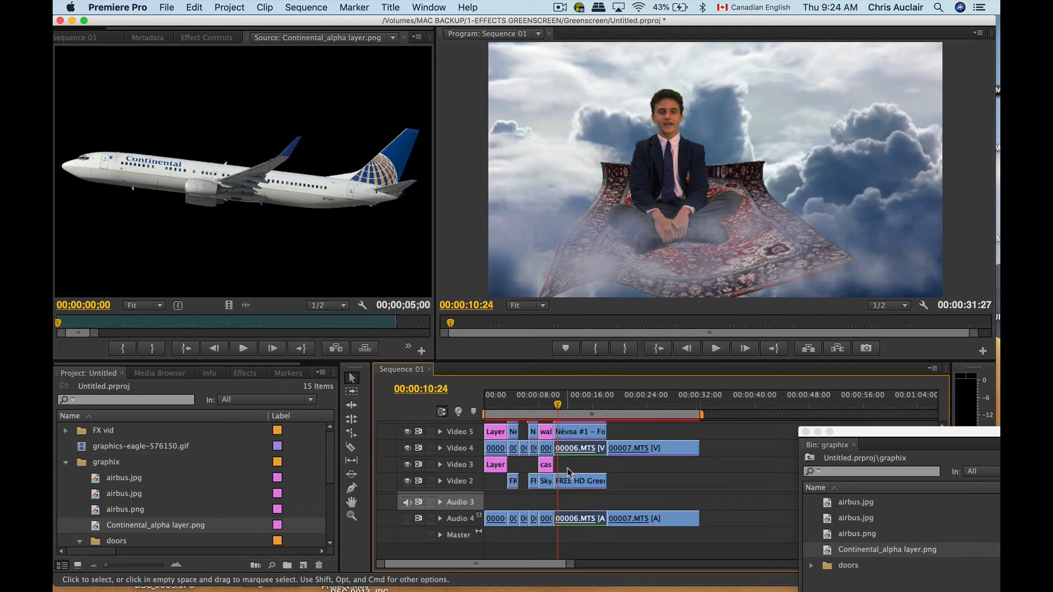
pyautogui.scroll(-2, 574, 466)
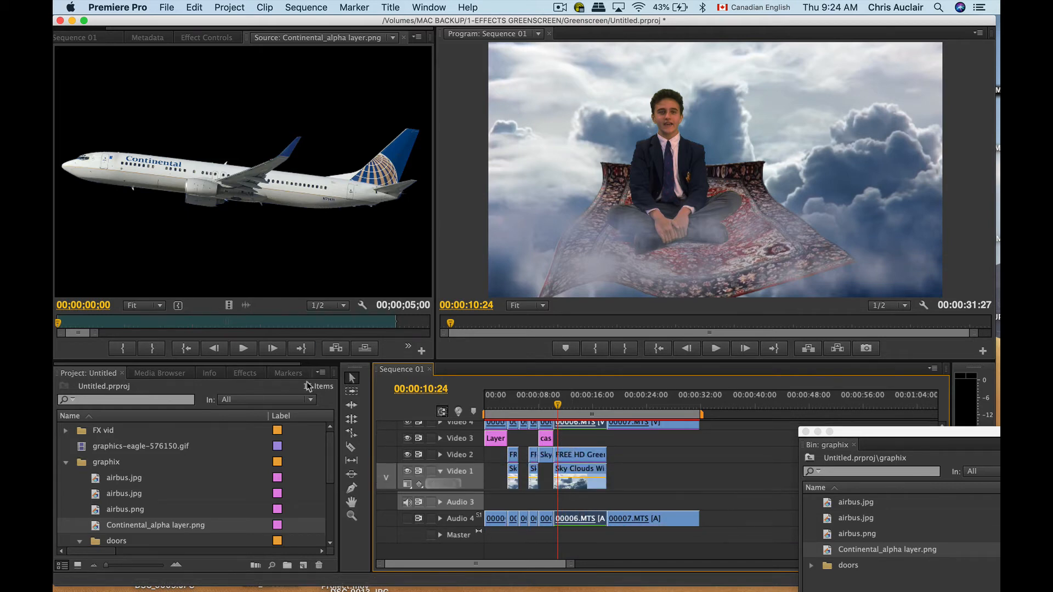
pyautogui.moveTo(211, 187); pyautogui.dragTo(575, 446)
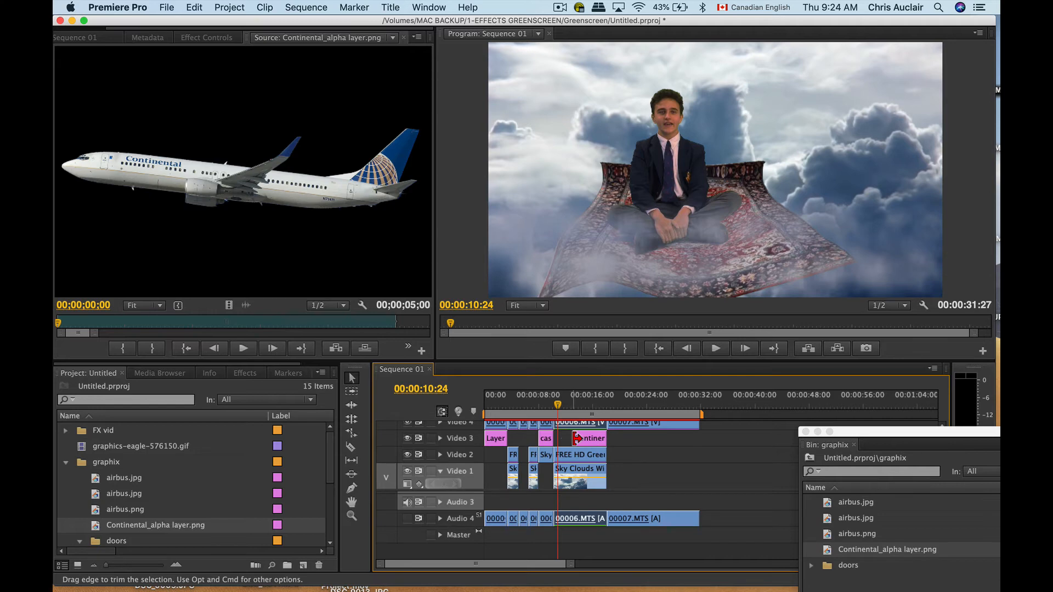
pyautogui.moveTo(562, 438); pyautogui.dragTo(568, 401)
pyautogui.click(569, 401)
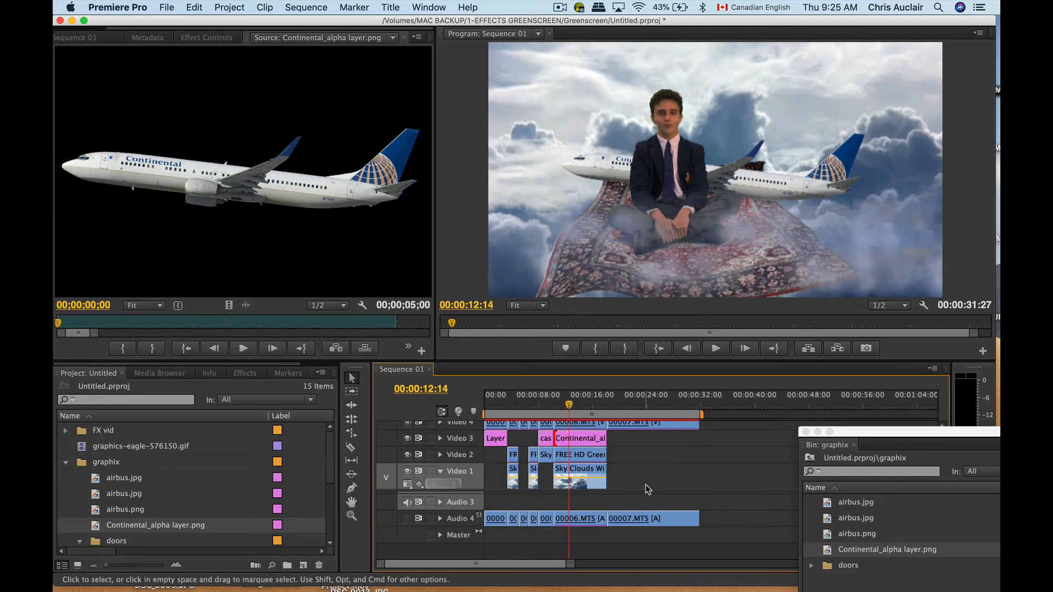
# Swap the airplane and magic-carpet clips so the carpet is on Video 3 and the airplane behind it on Video 2
pyautogui.scroll(2, 646, 484)
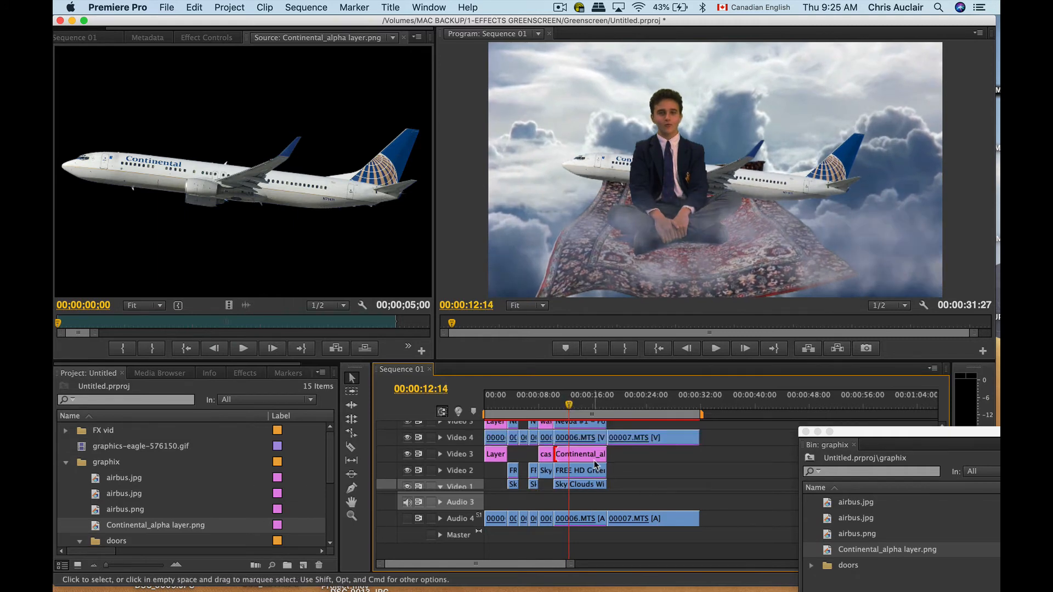
pyautogui.click(584, 470)
pyautogui.moveTo(593, 455); pyautogui.dragTo(571, 455)
pyautogui.click(645, 459)
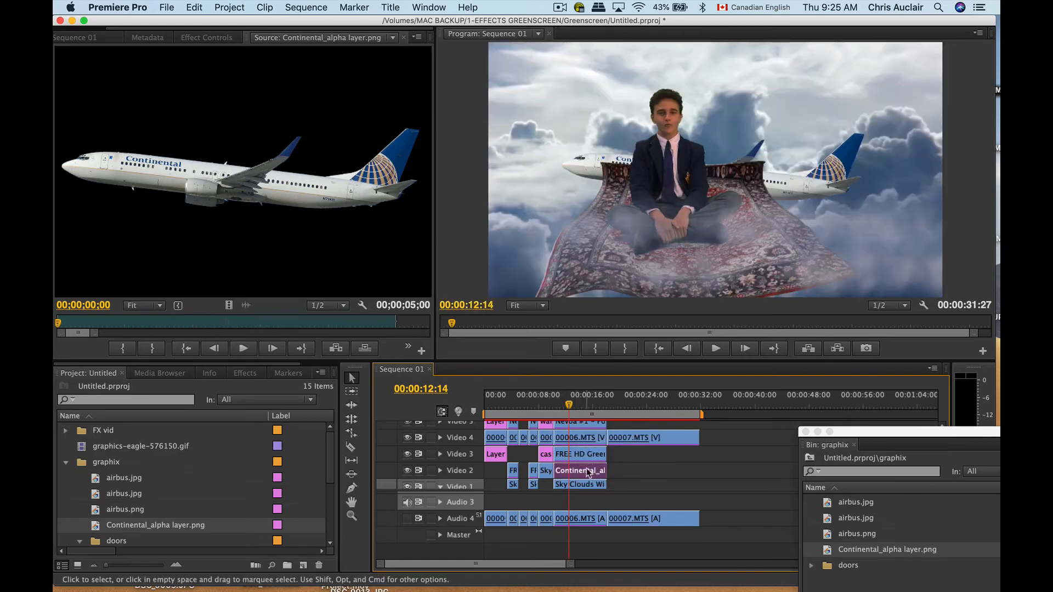
# Show the airplane clip's Motion settings, scale the plane to about 49%, and move it to position about 1859, 276
pyautogui.click(207, 38)
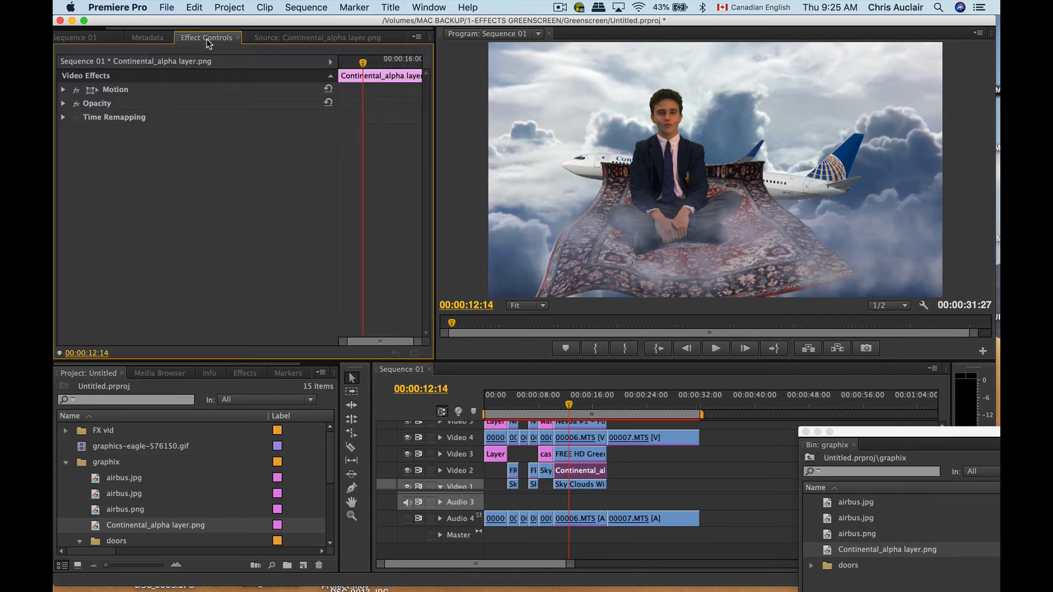
pyautogui.click(63, 89)
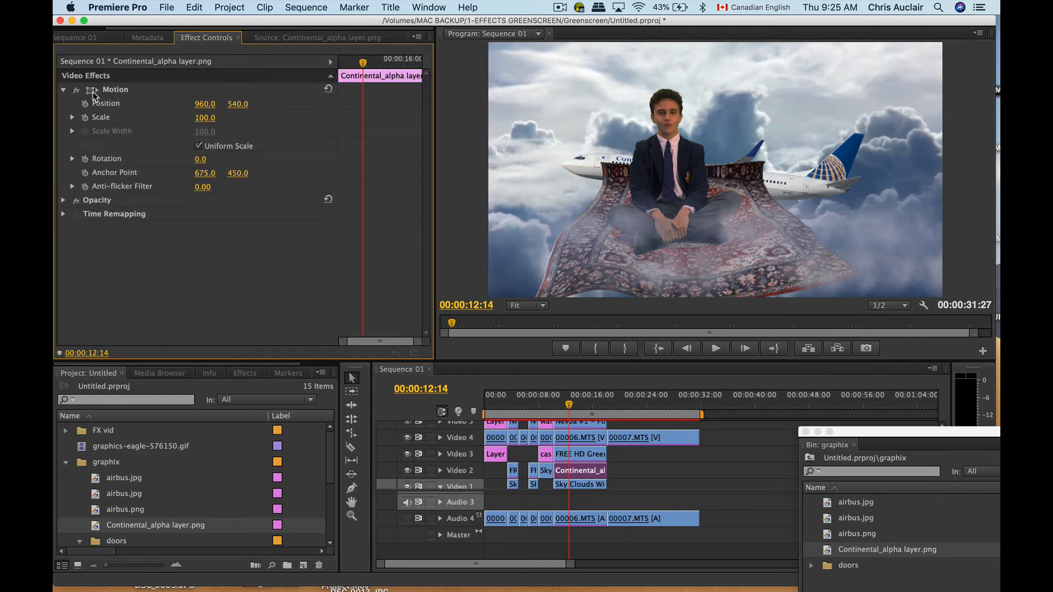
pyautogui.click(91, 92)
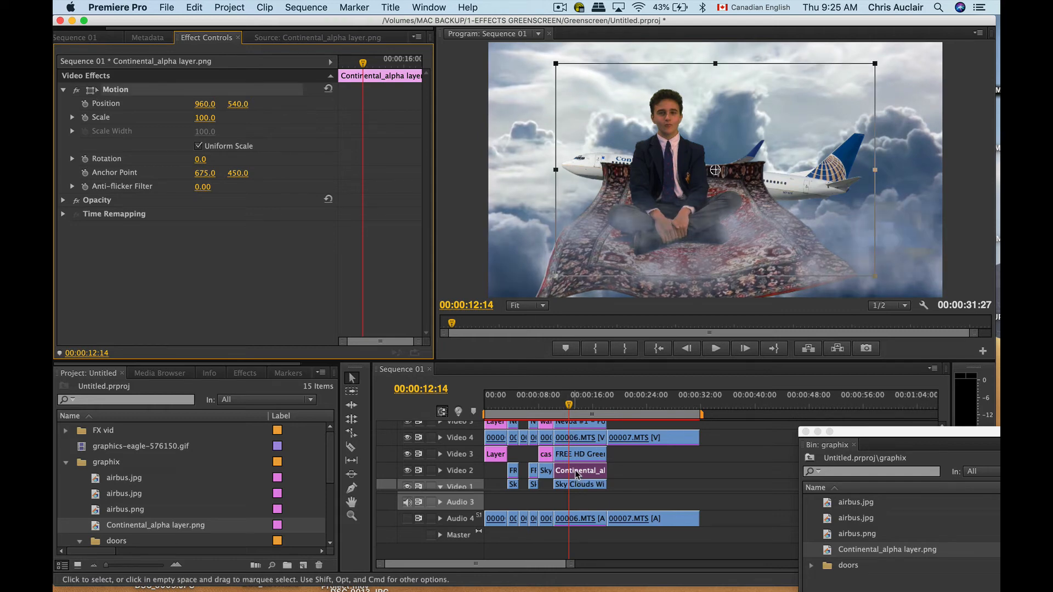
pyautogui.moveTo(588, 176); pyautogui.dragTo(804, 167)
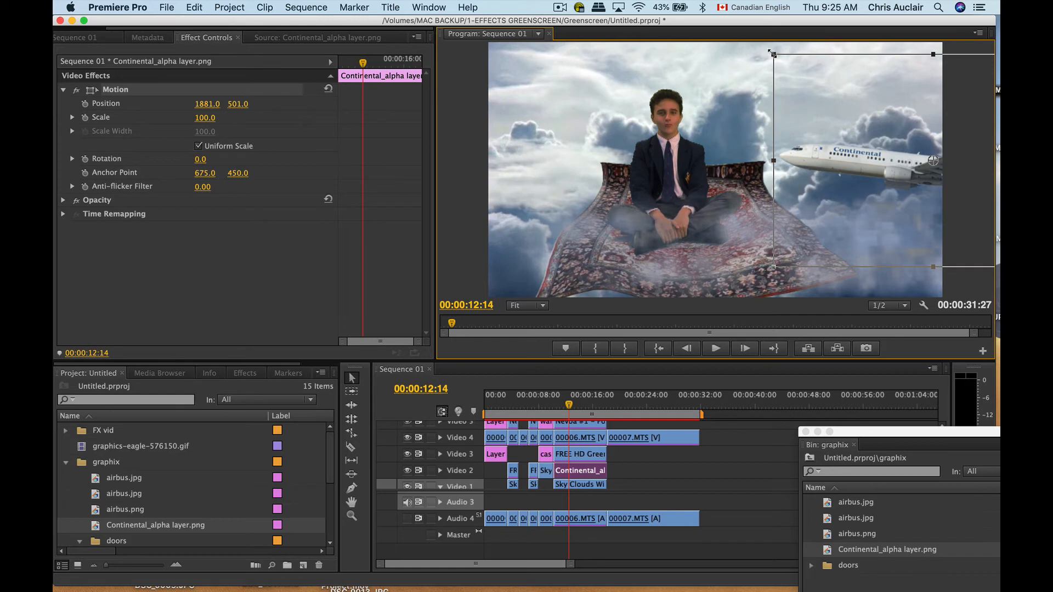
pyautogui.moveTo(771, 52); pyautogui.dragTo(848, 106)
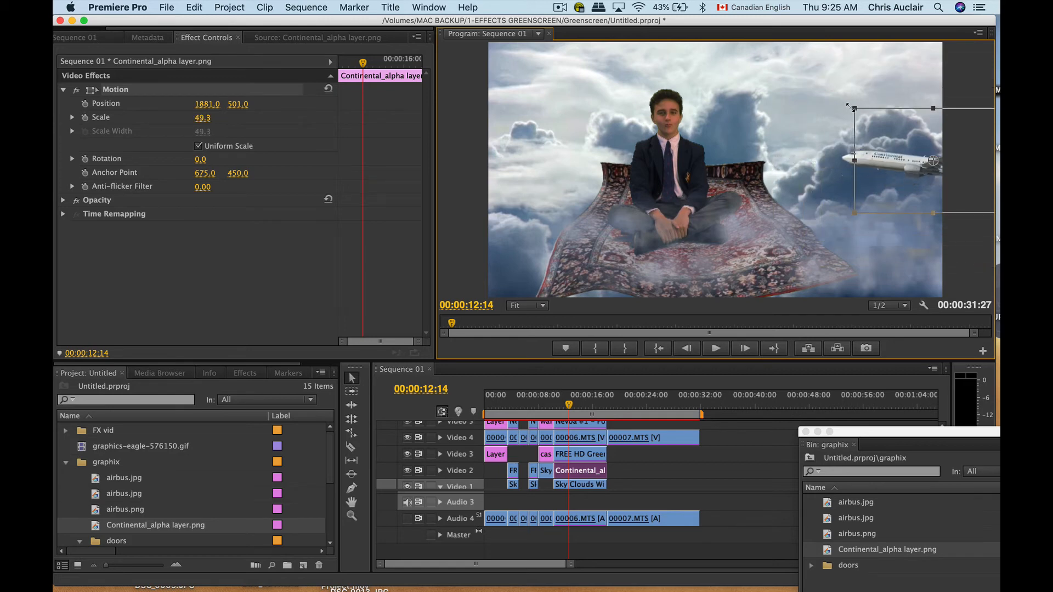
pyautogui.moveTo(888, 171); pyautogui.dragTo(883, 118)
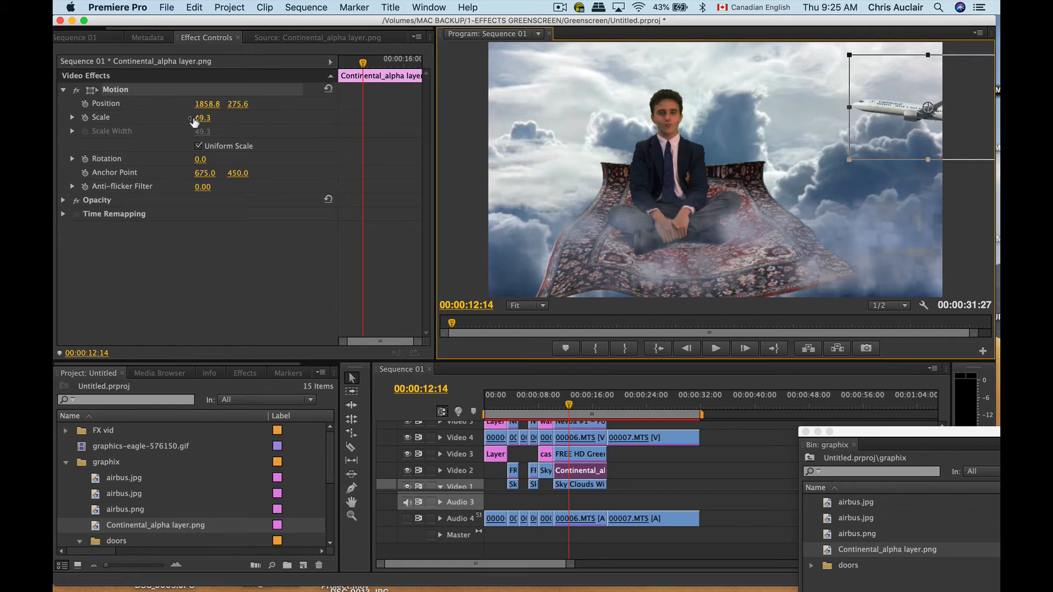
# Set the airplane's scale to 40, reduce it further to 32, and reposition the plane at about 1953, 370
pyautogui.moveTo(200, 120); pyautogui.dragTo(201, 121)
pyautogui.click(201, 121)
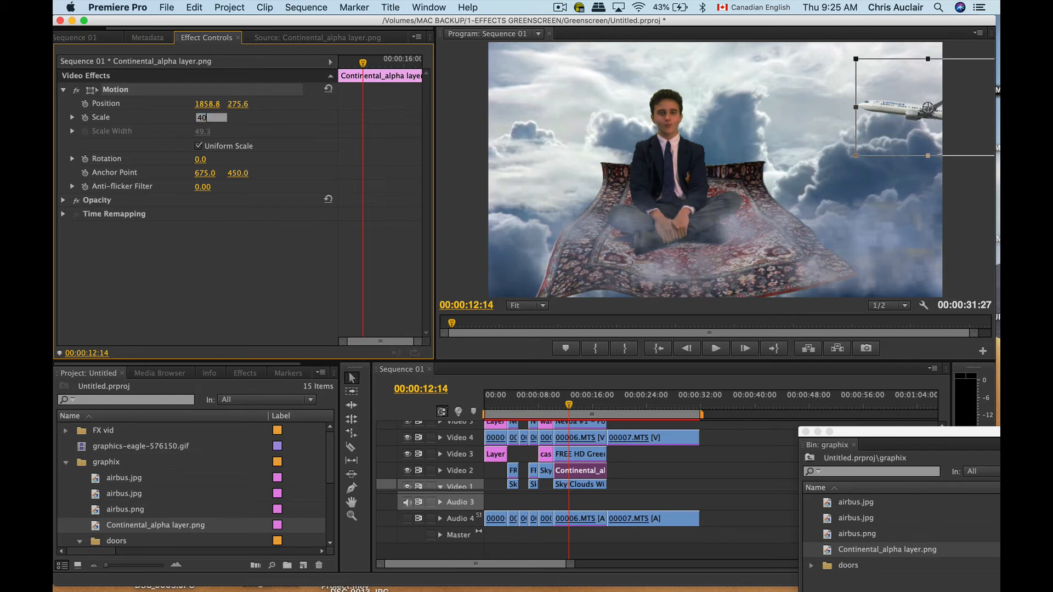
pyautogui.write('40')
pyautogui.press('Return')
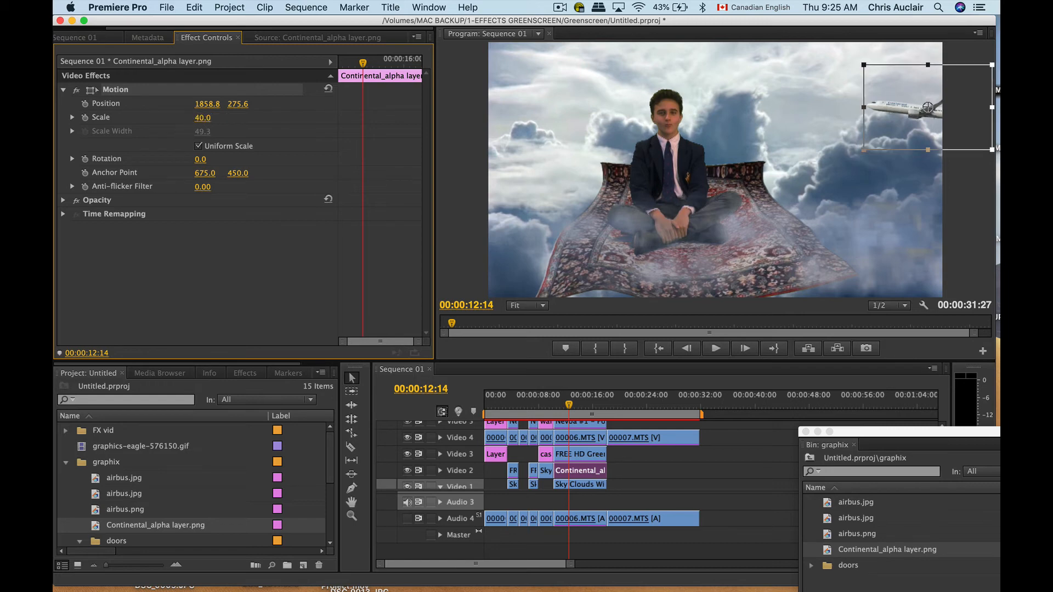
pyautogui.moveTo(203, 119); pyautogui.dragTo(196, 118)
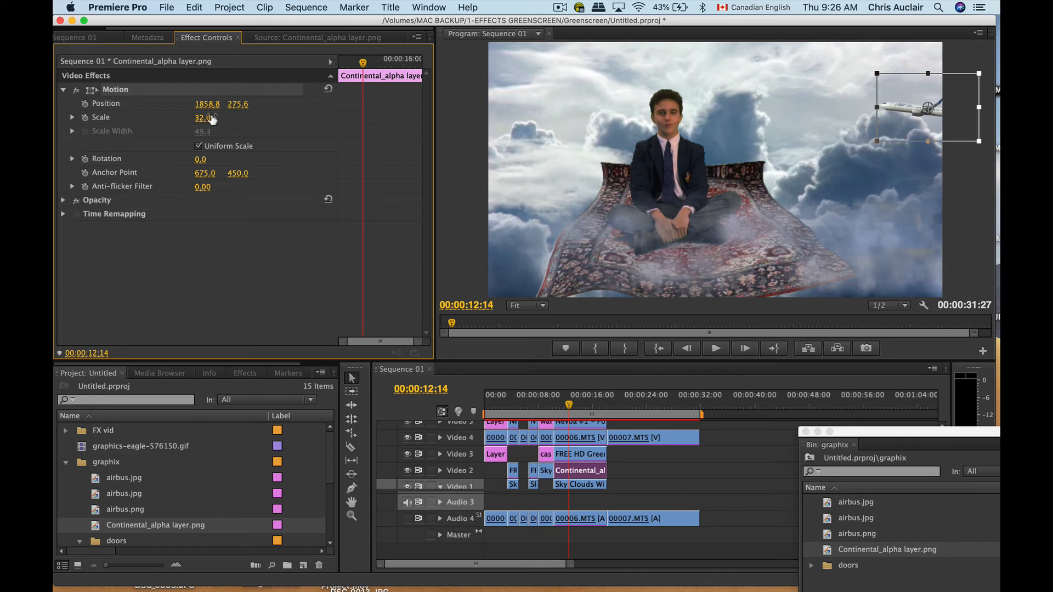
pyautogui.moveTo(917, 108); pyautogui.dragTo(941, 131)
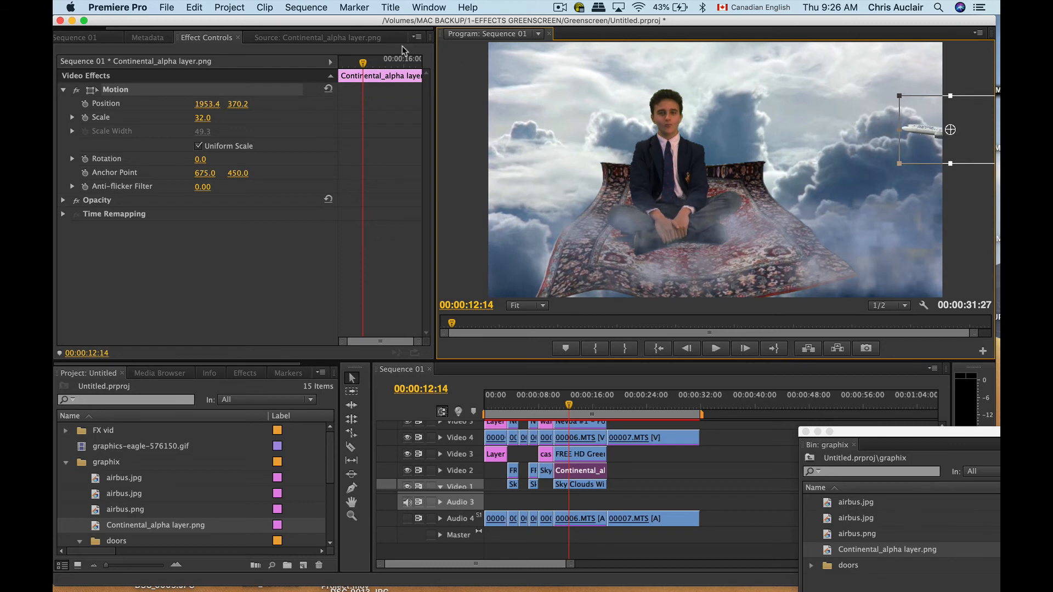
# Enable Position and Scale keyframing for the airplane at the start of its clip, 00:00:10:09
pyautogui.moveTo(361, 61); pyautogui.dragTo(294, 65)
pyautogui.press('super+s')
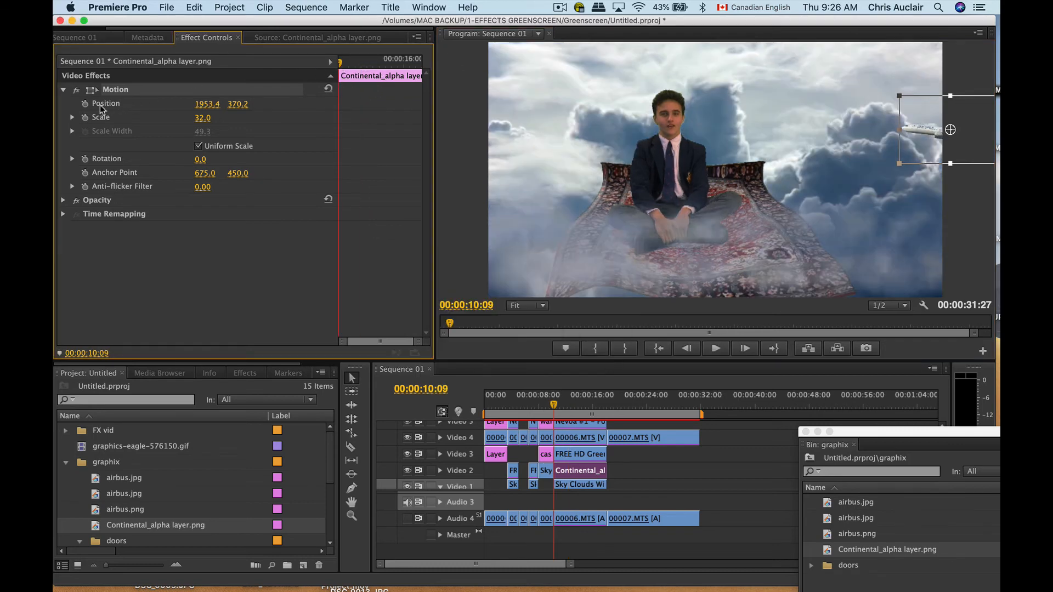
pyautogui.click(85, 118)
# Add Position and Scale keyframes at 00:00:16:17, with the airplane past the frame's left edge at about -228, 270
pyautogui.click(409, 64)
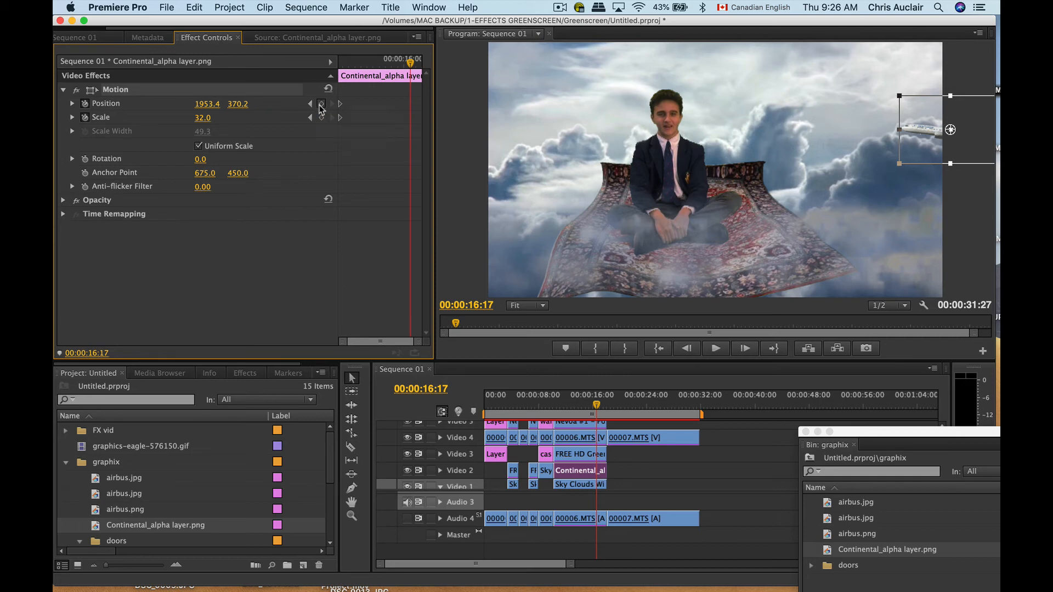
pyautogui.click(322, 104)
pyautogui.moveTo(929, 136); pyautogui.dragTo(413, 112)
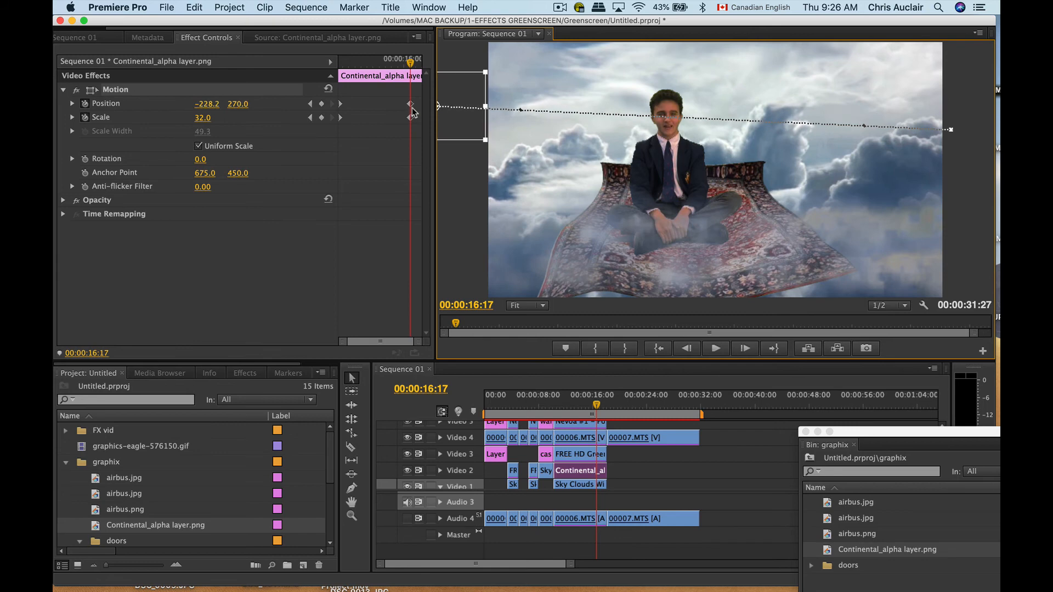
# Check the flight path midway, return to the first keyframe, and move the plane past the frame's right edge to about 2129, 387
pyautogui.moveTo(411, 65); pyautogui.dragTo(356, 67)
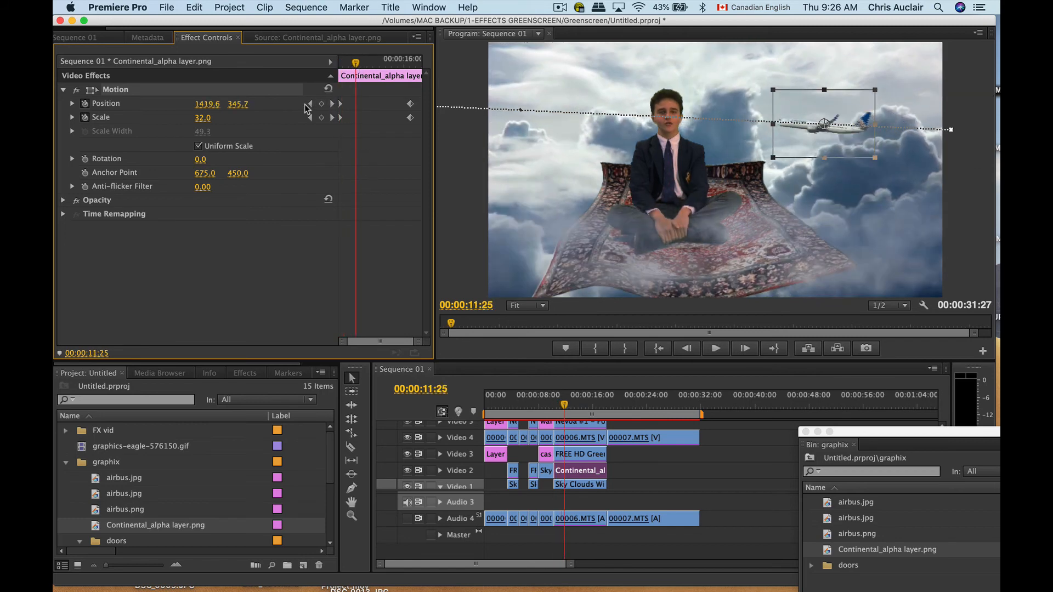
pyautogui.click(308, 104)
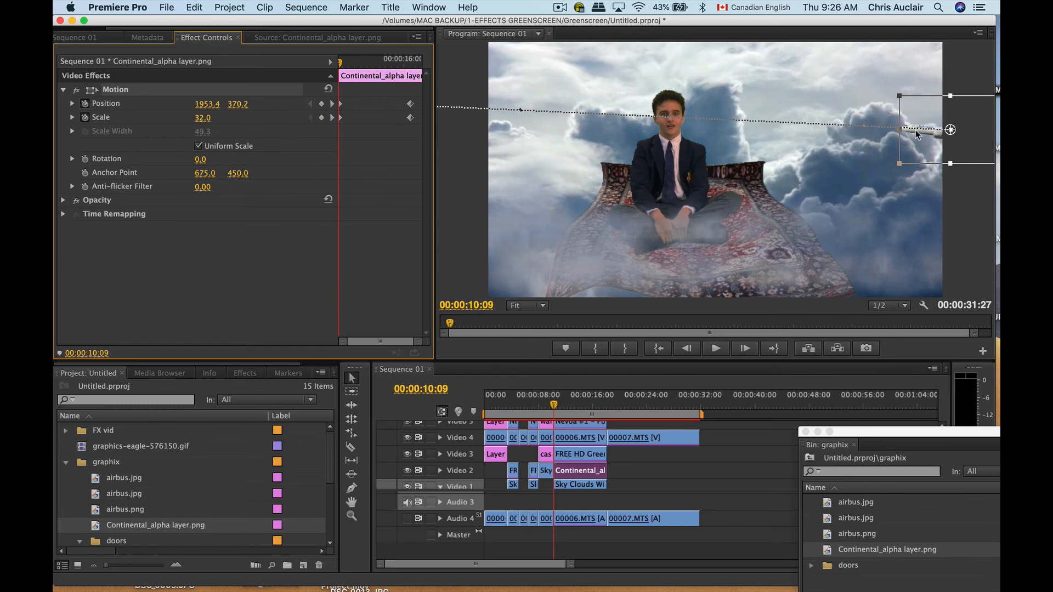
pyautogui.moveTo(909, 130); pyautogui.dragTo(950, 136)
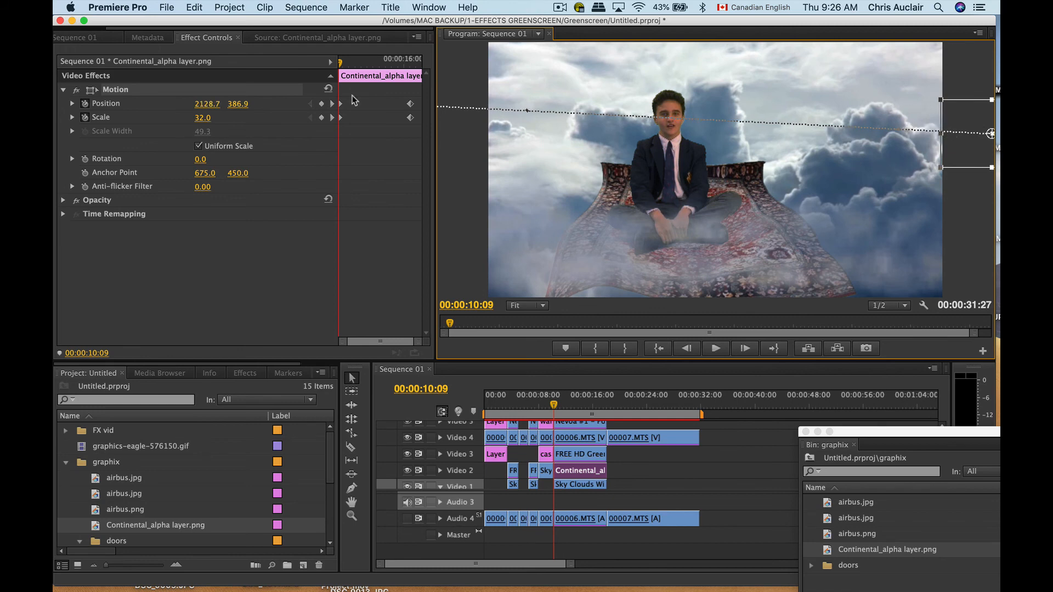
# Preview the airplane flyover, lower the program monitor's playback resolution to 1/4, and replay the shot from 00:00:10:18
pyautogui.press('space')
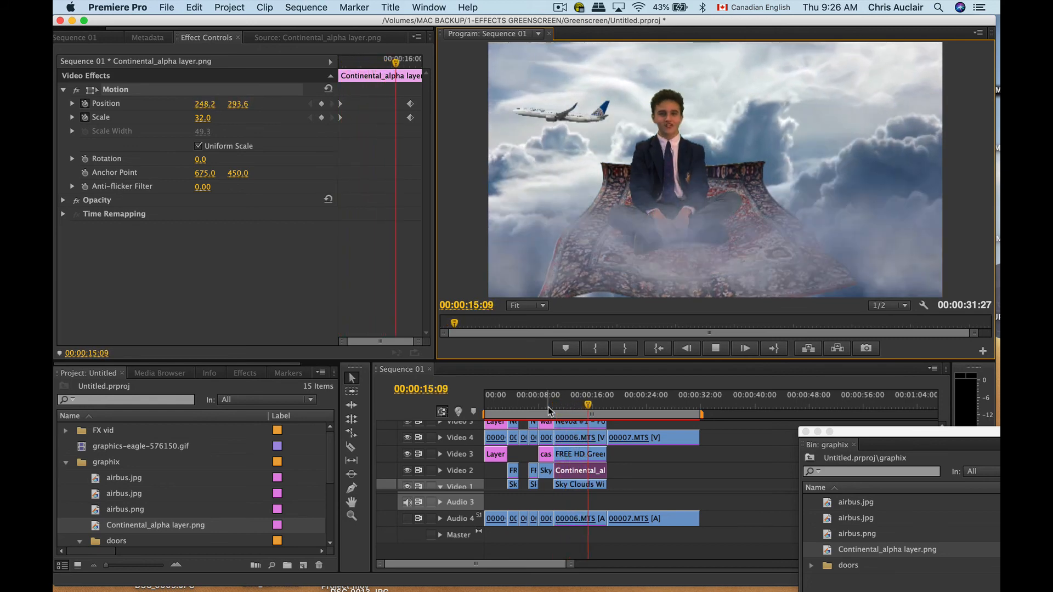
pyautogui.press('space')
pyautogui.click(896, 305)
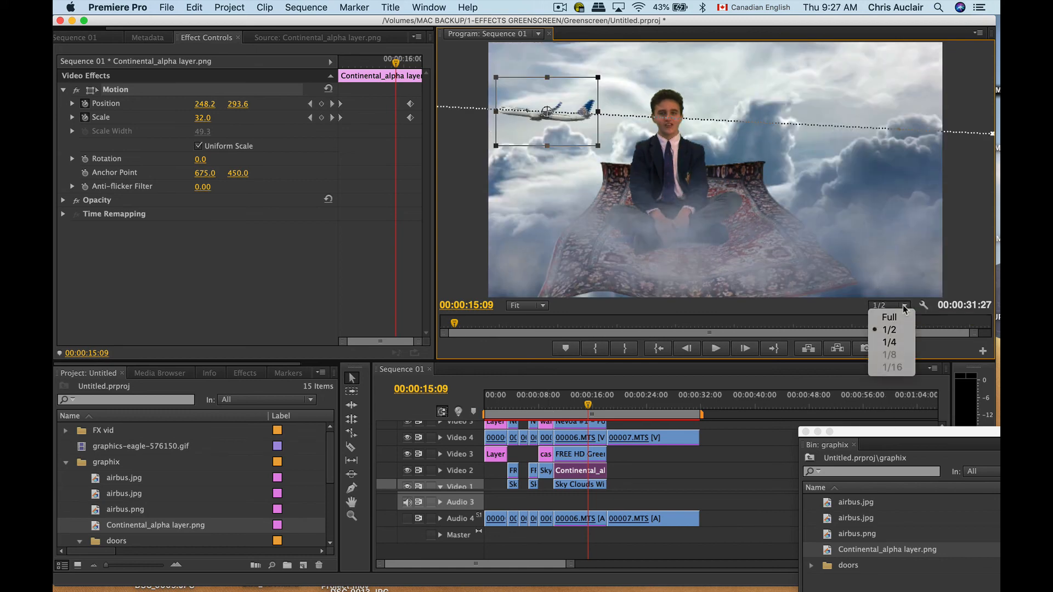
pyautogui.click(892, 342)
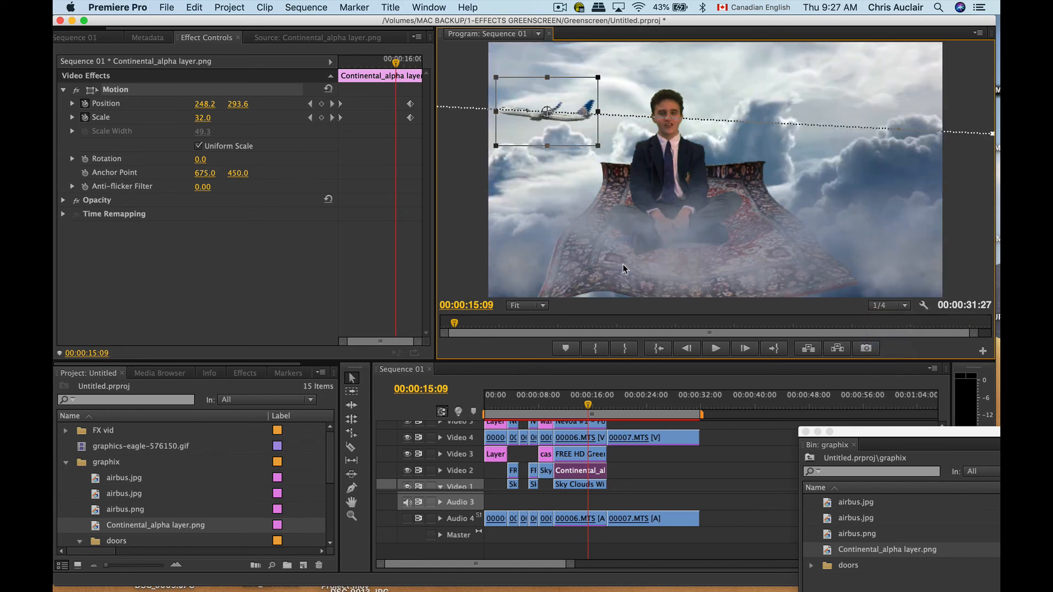
pyautogui.click(556, 406)
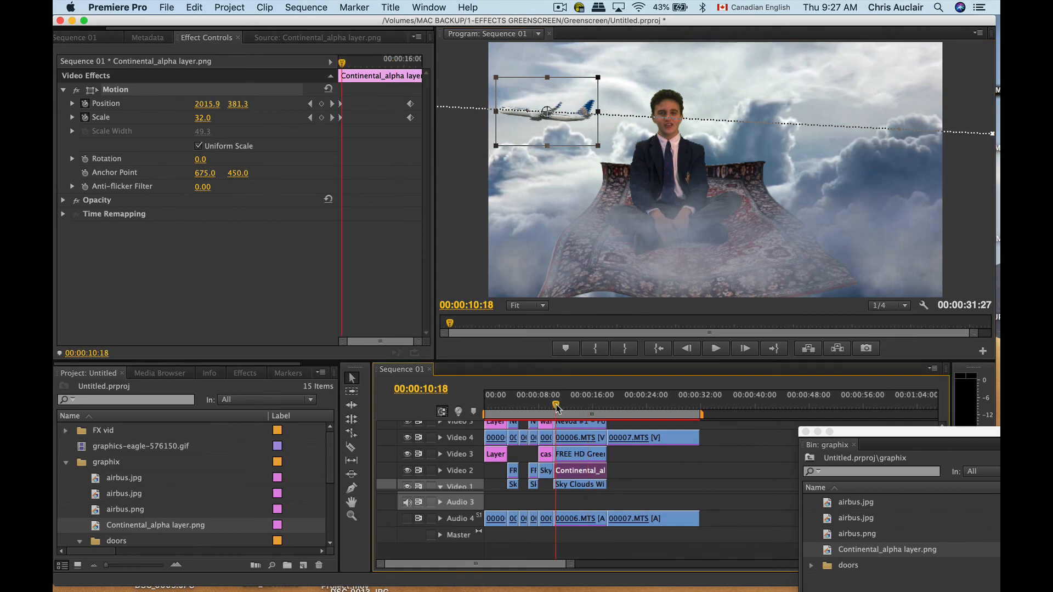
pyautogui.press('space')
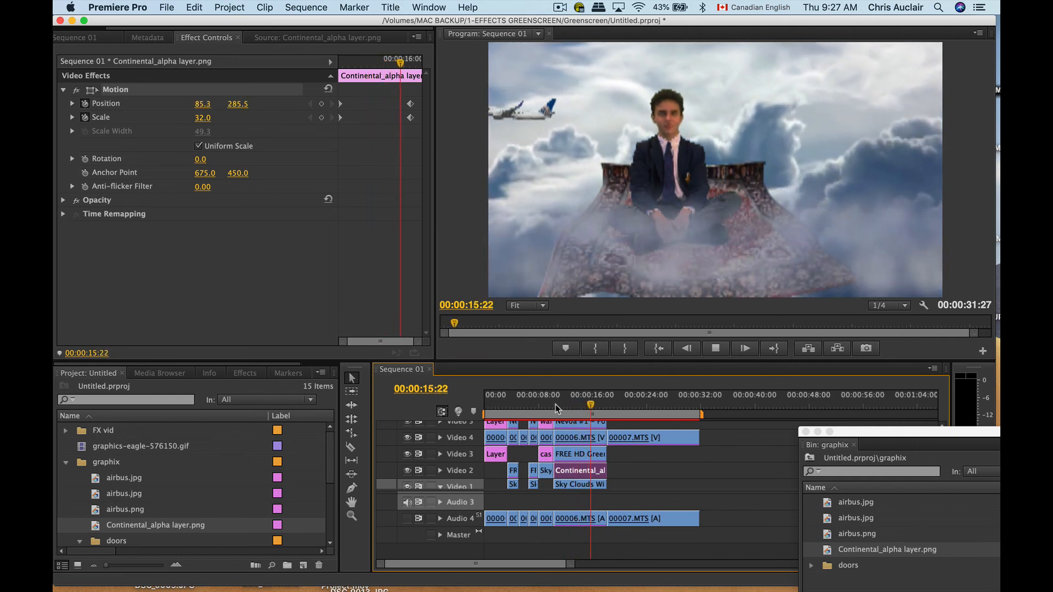
pyautogui.press('space')
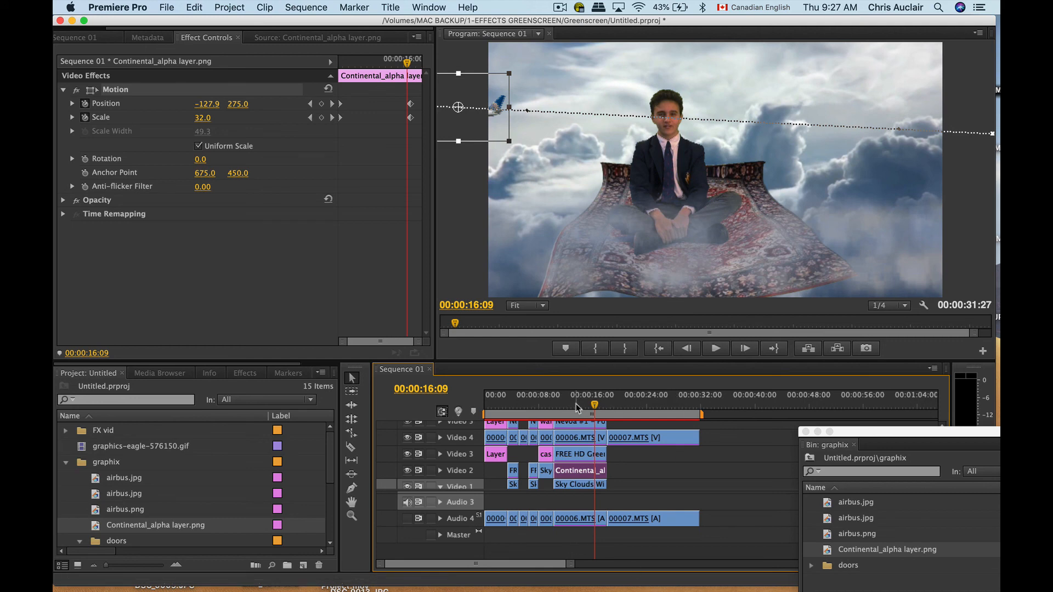
# Scrub back through the earlier shots and return the playhead to the start of the sequence, 00:00:00:00
pyautogui.moveTo(577, 405); pyautogui.dragTo(552, 405)
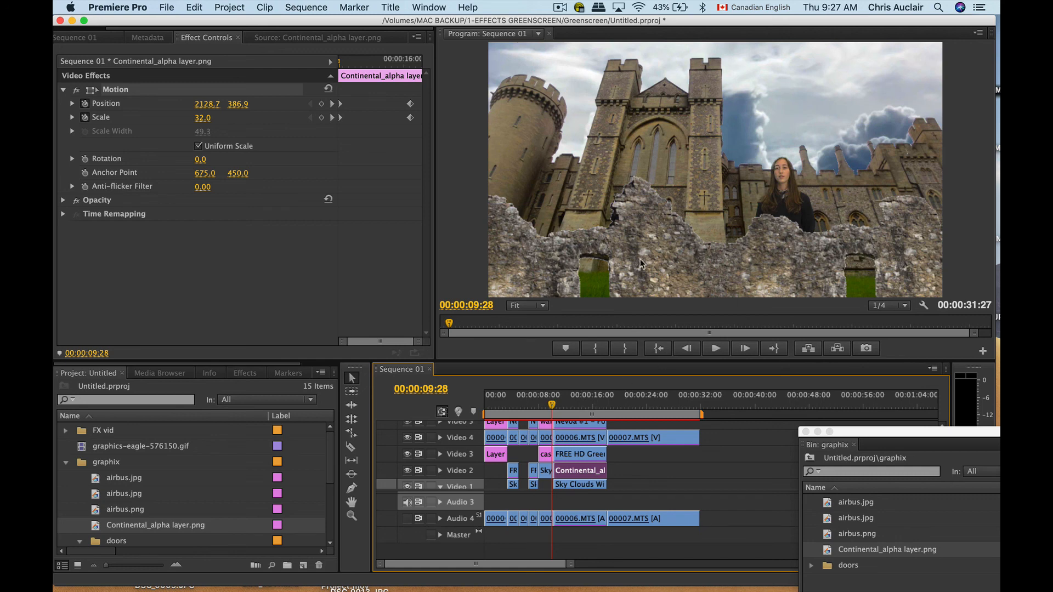
pyautogui.click(499, 404)
pyautogui.moveTo(499, 404); pyautogui.dragTo(454, 403)
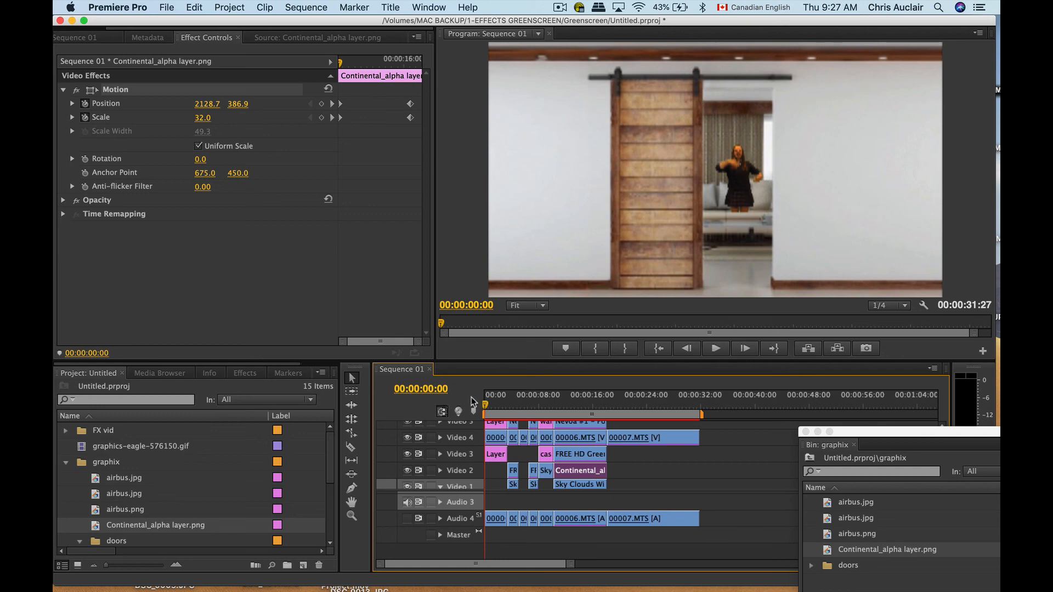
pyautogui.moveTo(486, 405)
pyautogui.mouseDown()
pyautogui.moveTo(522, 415)
pyautogui.moveTo(484, 414)
pyautogui.mouseUp()
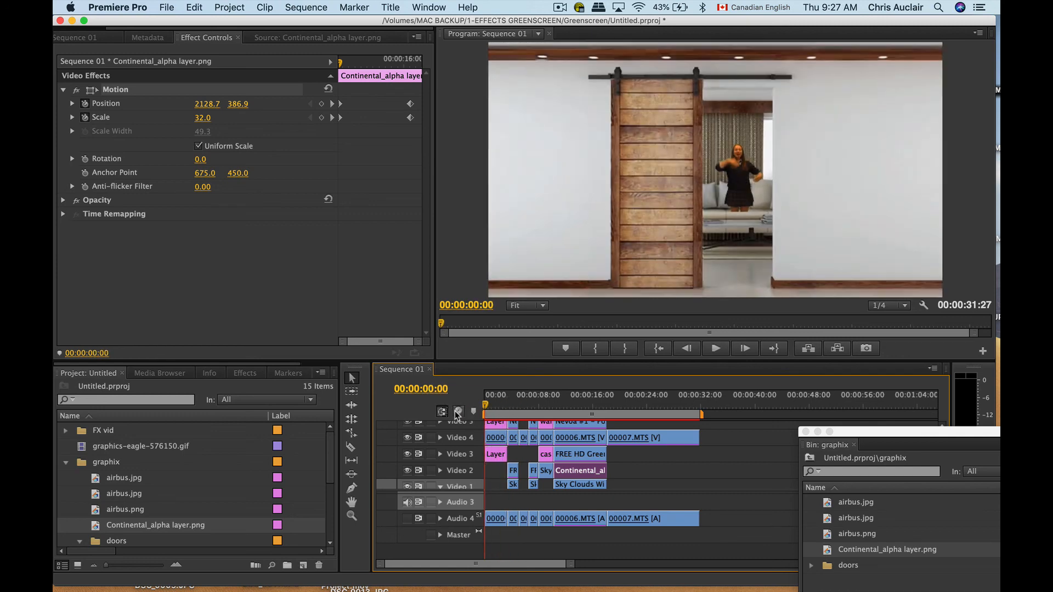